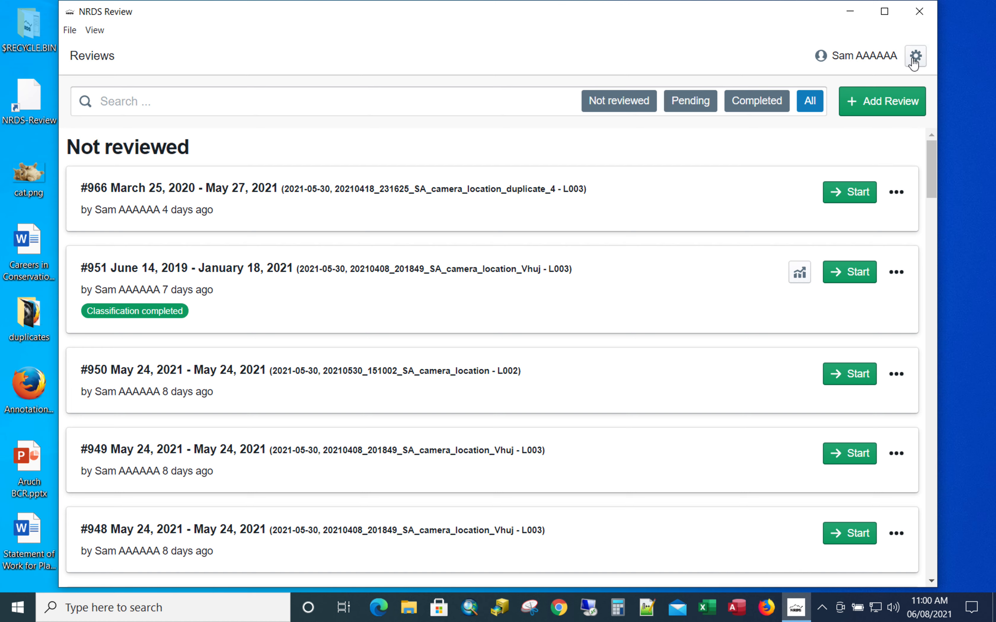
Step: View the application's version information and close it
left_click(915, 58)
left_click(819, 57)
left_click(839, 62)
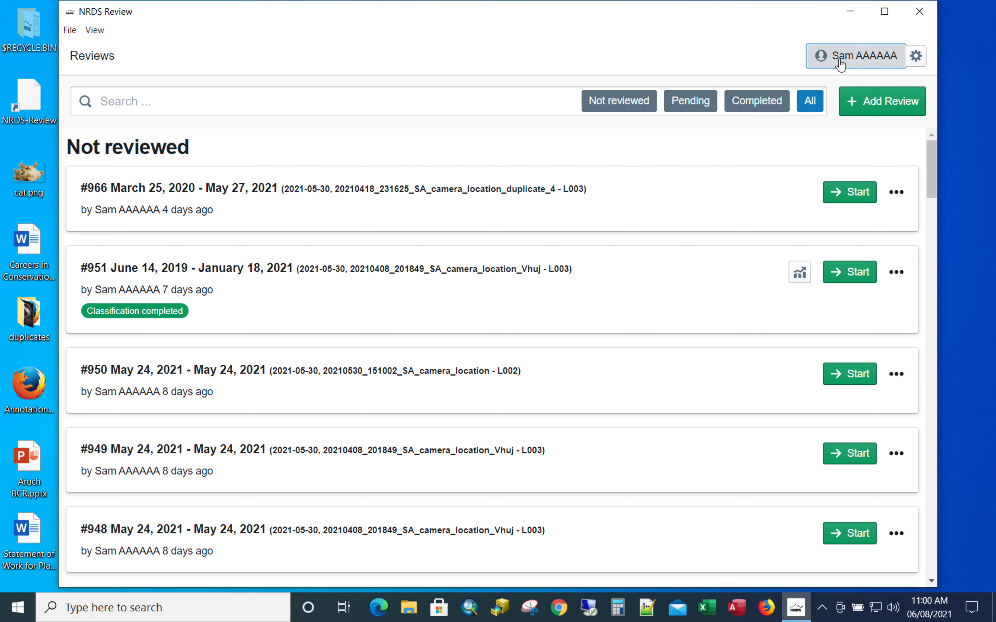
left_click(839, 99)
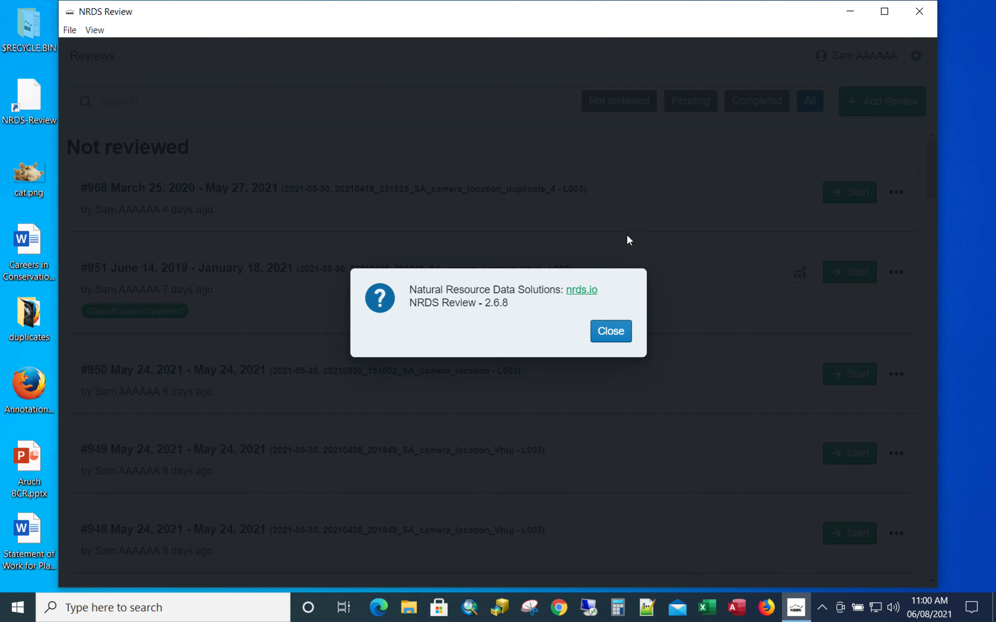
left_click(624, 339)
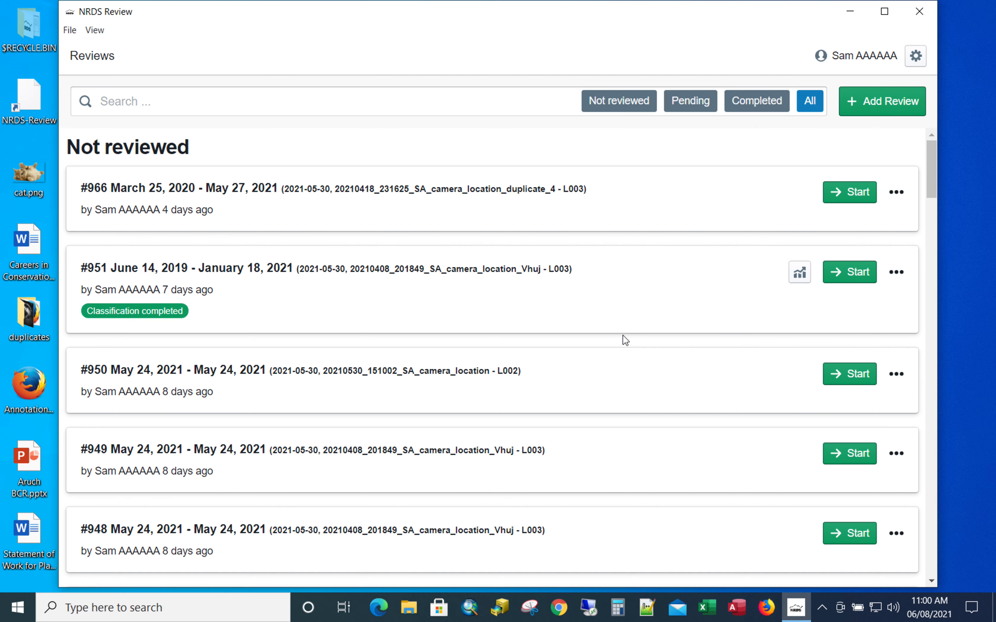
Step: Look over the API host and ML model options in the settings and return to the reviews list
left_click(919, 58)
key("super+a")
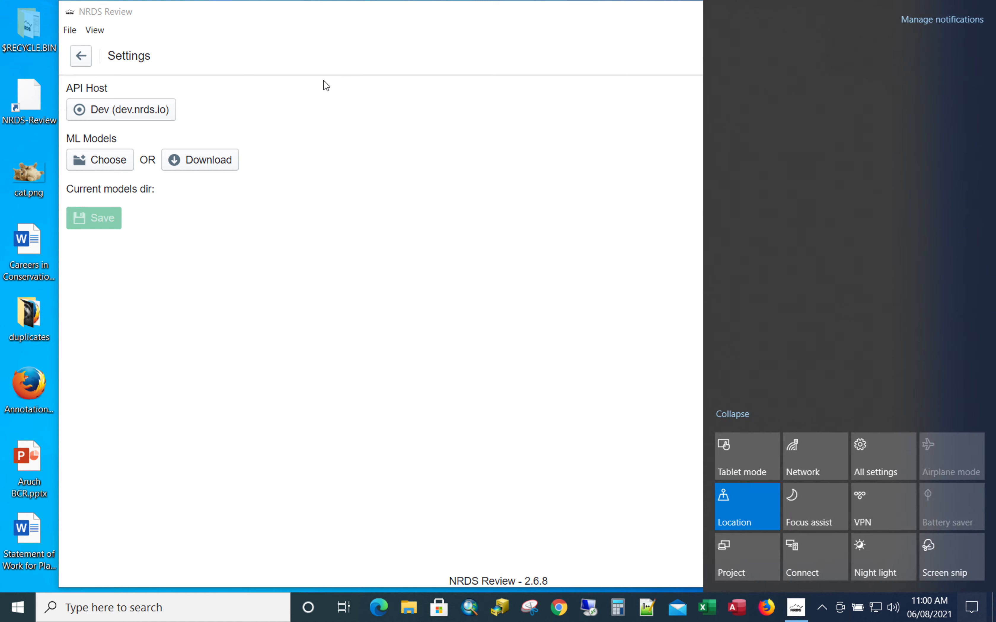
left_click(485, 244)
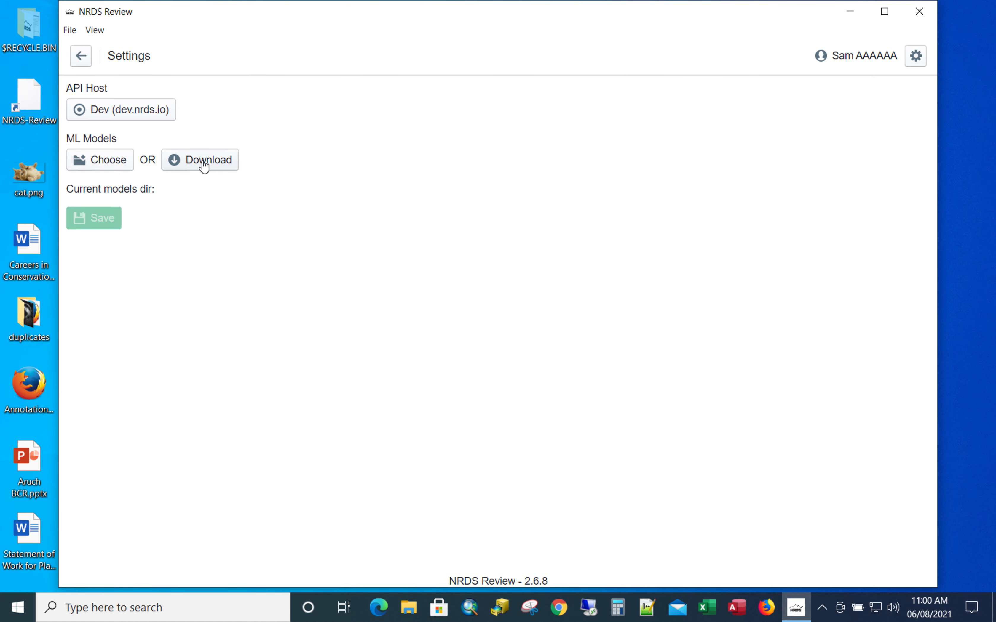
left_click(89, 58)
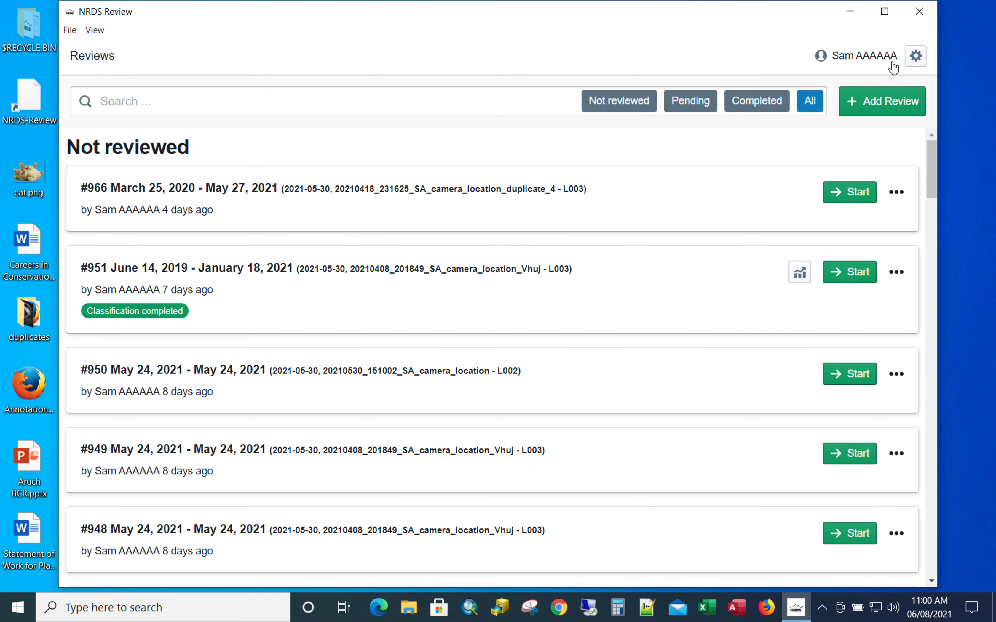
Step: Try to download the ML models into the CameraReview models folder, cancelling the folder selection and returning to the reviews list
left_click(919, 63)
key("super+a")
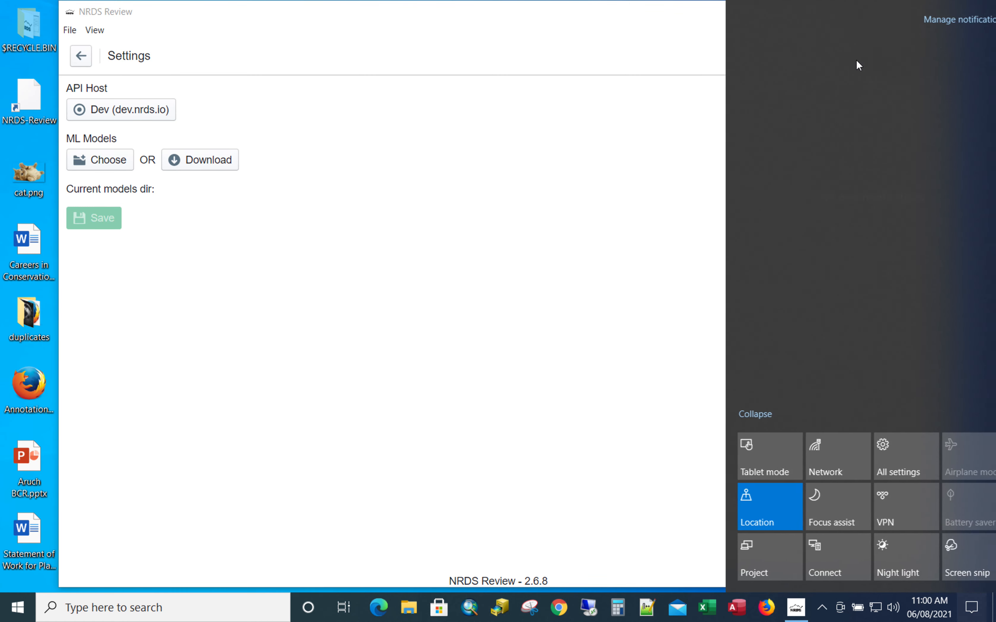
left_click(214, 167)
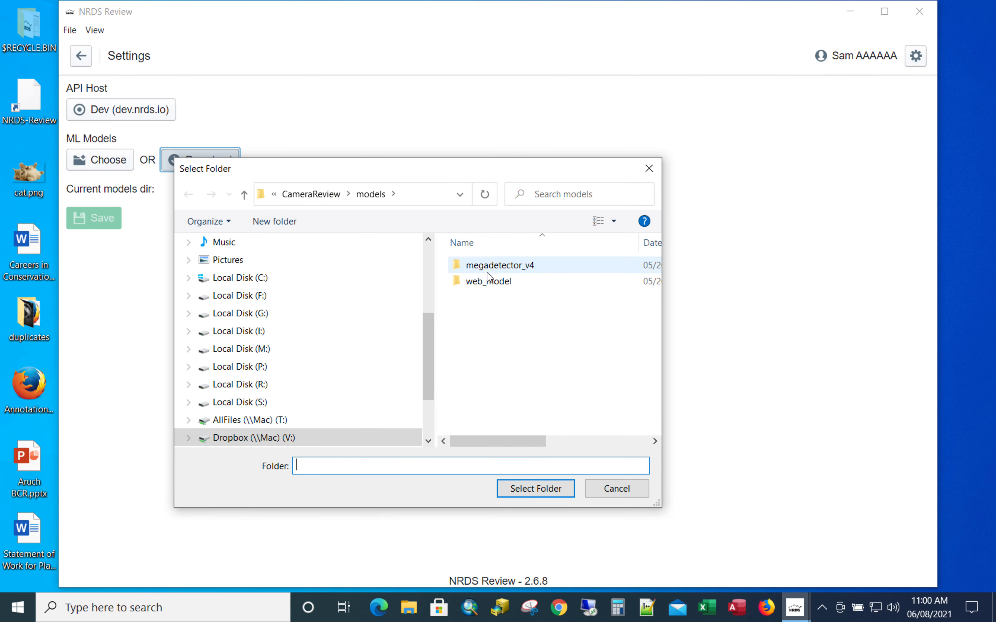
left_click(369, 197)
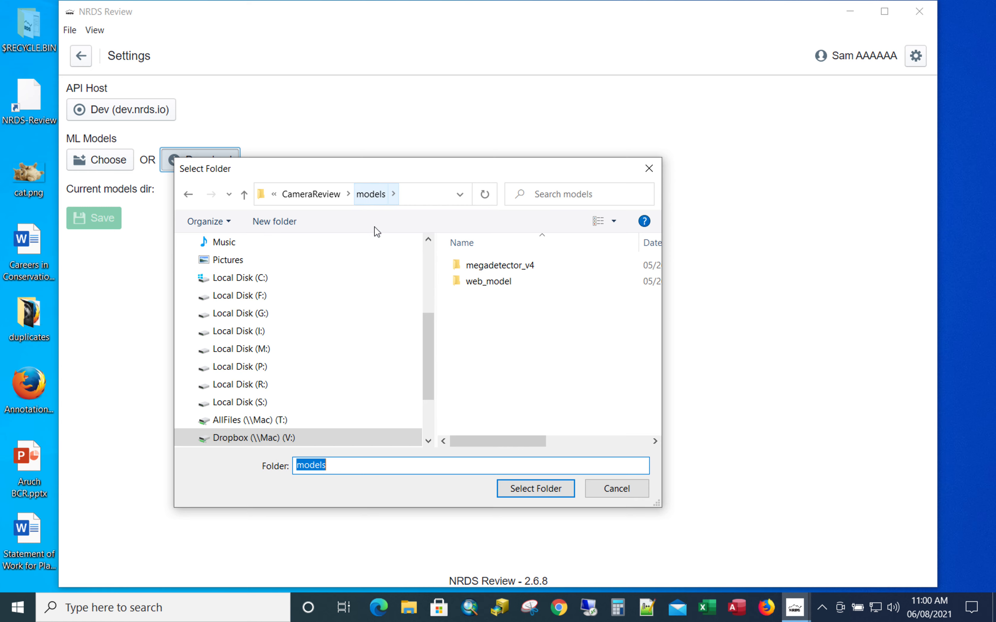
left_click(619, 482)
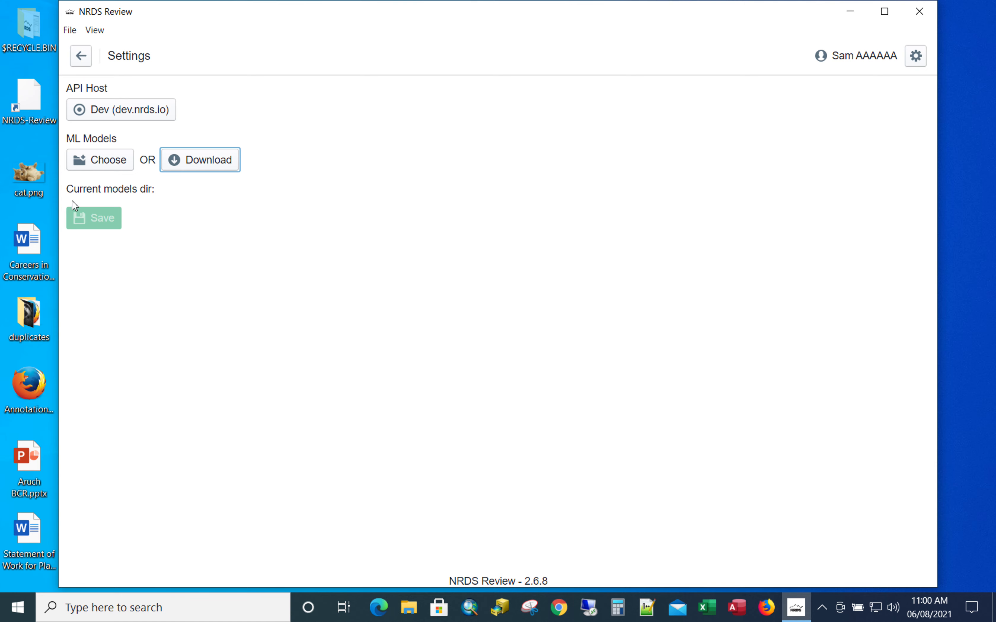
left_click(82, 56)
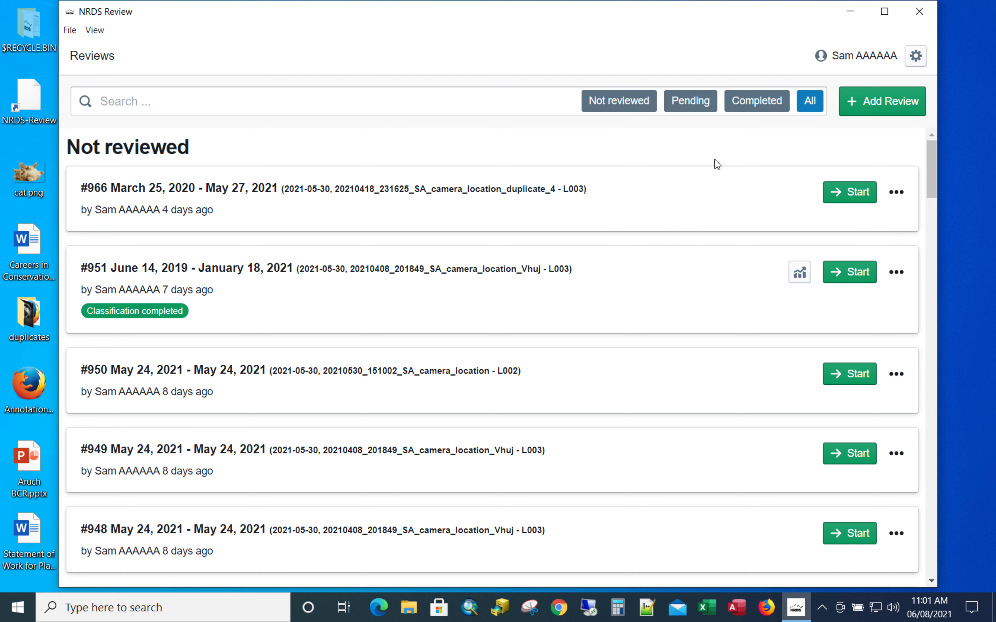
Step: Start a new review and set its import folder to V:\CameraReview\samples
left_click(889, 103)
left_click(101, 108)
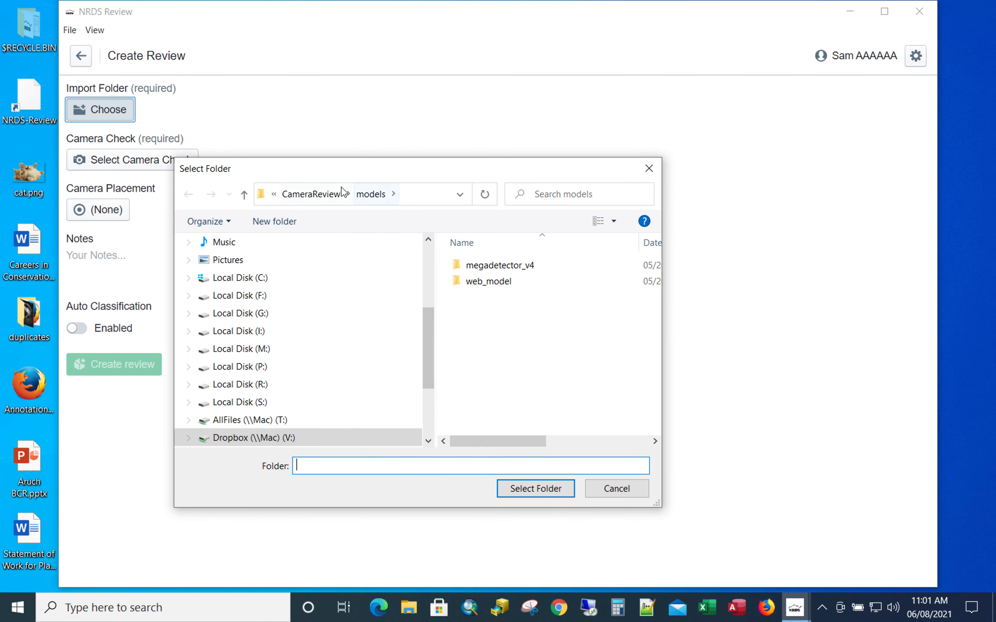
left_click(329, 194)
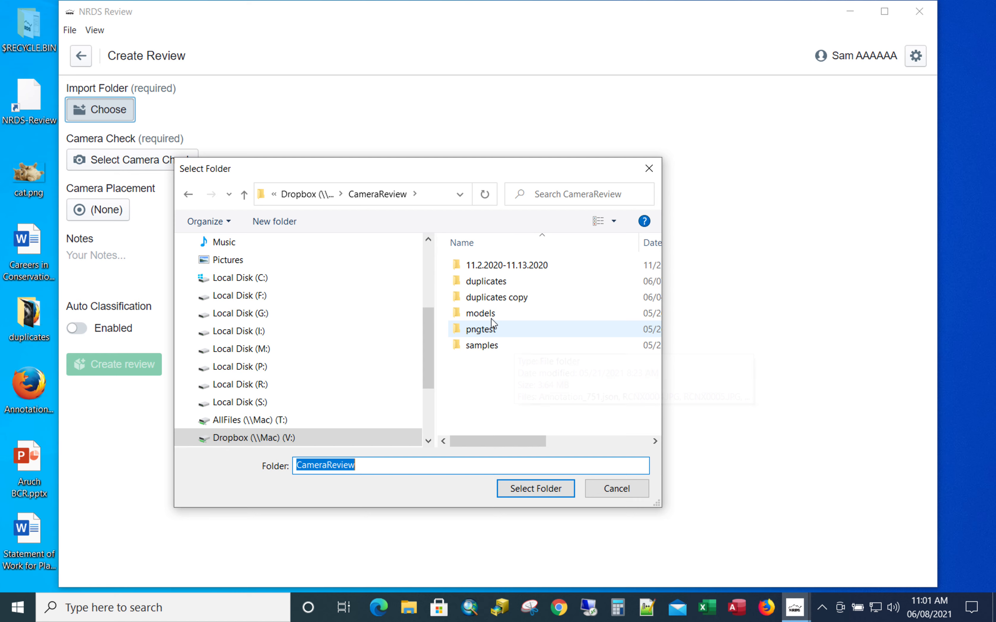
left_click(475, 350)
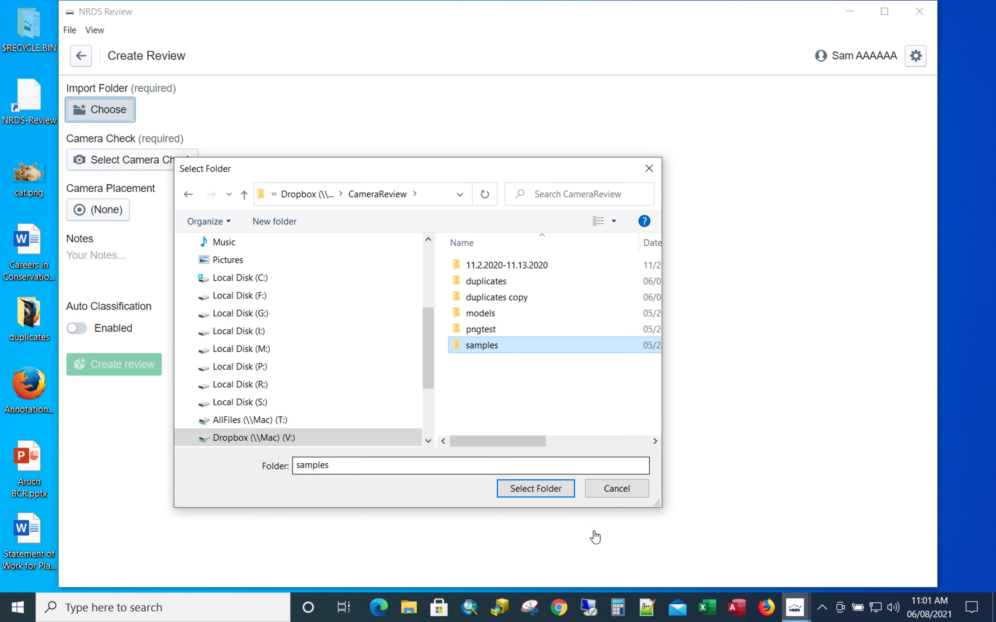
left_click(551, 494)
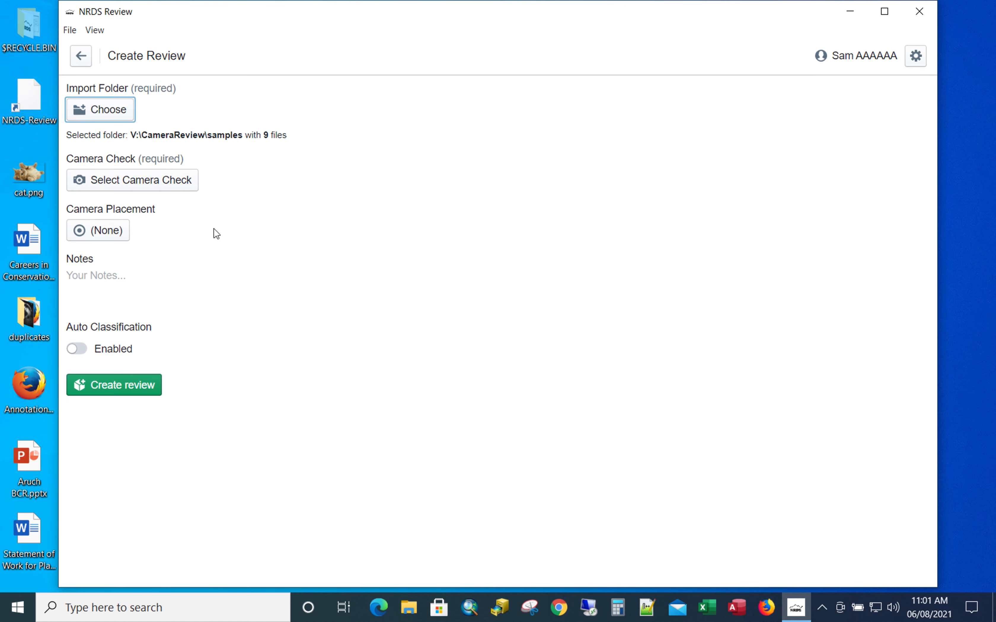
Step: Assign the camera check "2021-05-30, 20210530_151002_SA_camera_location - L002" to the new review
left_click(166, 188)
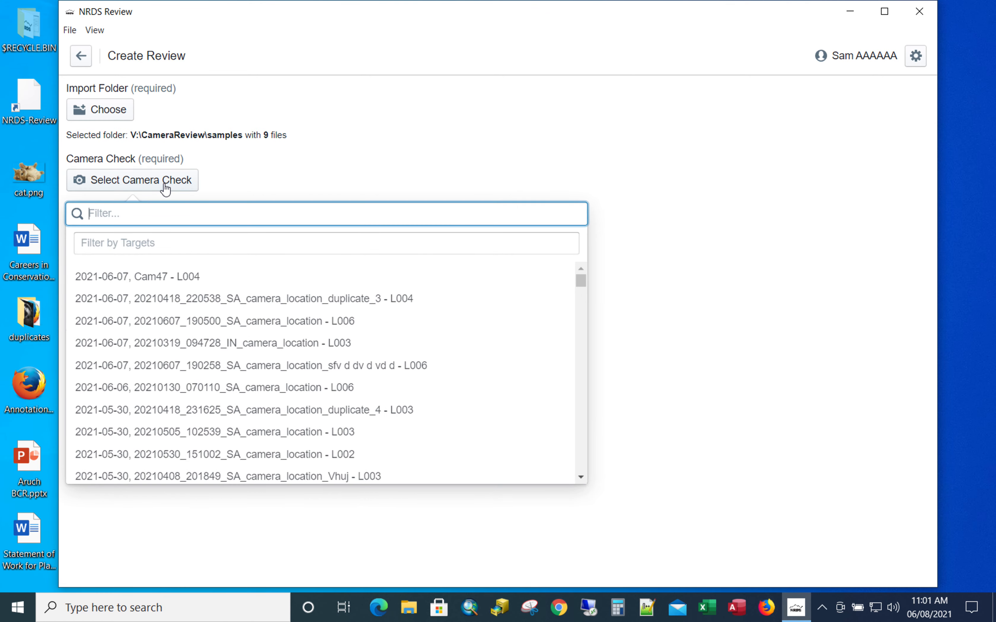
scroll(217, 377, "down", 1)
scroll(217, 377, "down", 3)
left_click(208, 377)
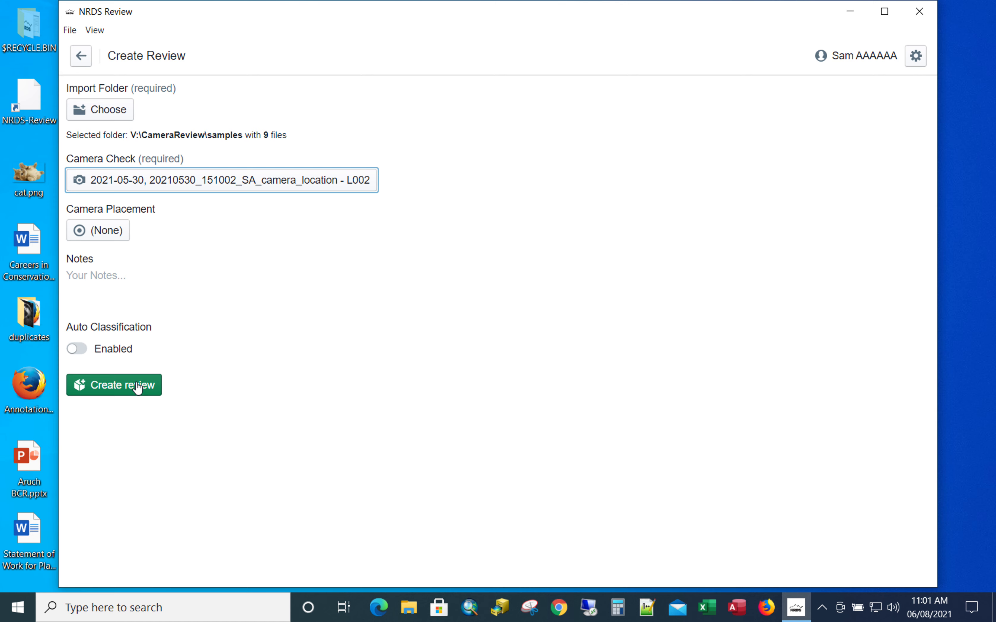
Step: Enable auto classification for the review and set its ML models folder to V:\CameraReview\models
left_click(81, 350)
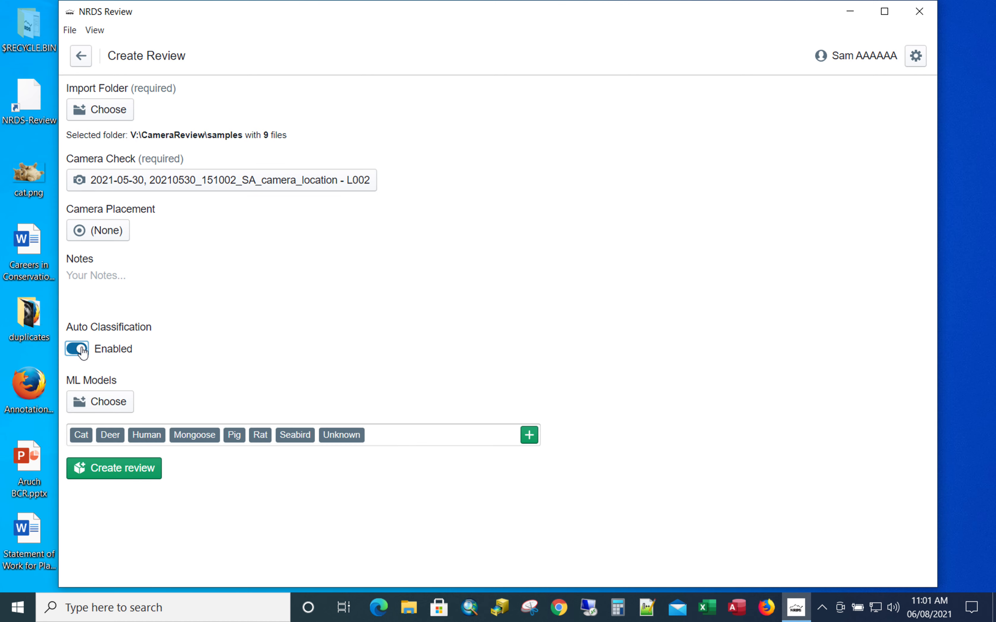
left_click(106, 406)
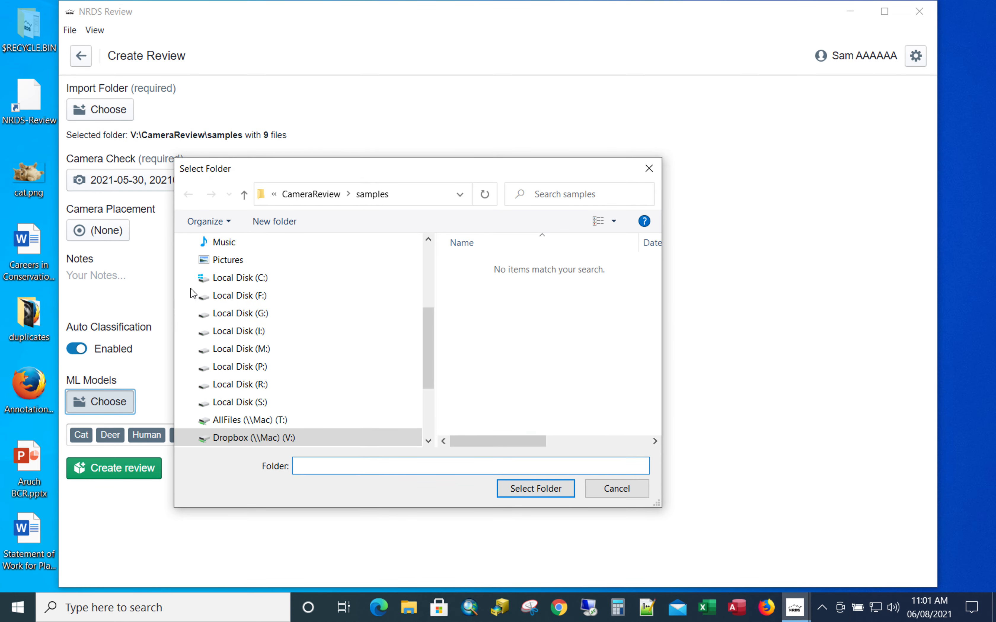
left_click(312, 197)
double_click(453, 313)
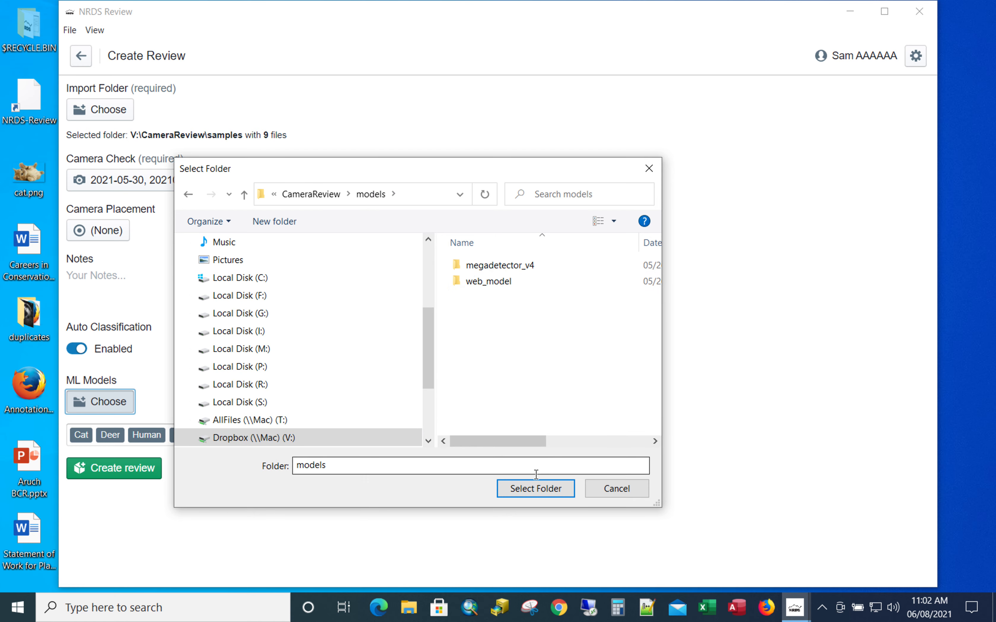
left_click(536, 489)
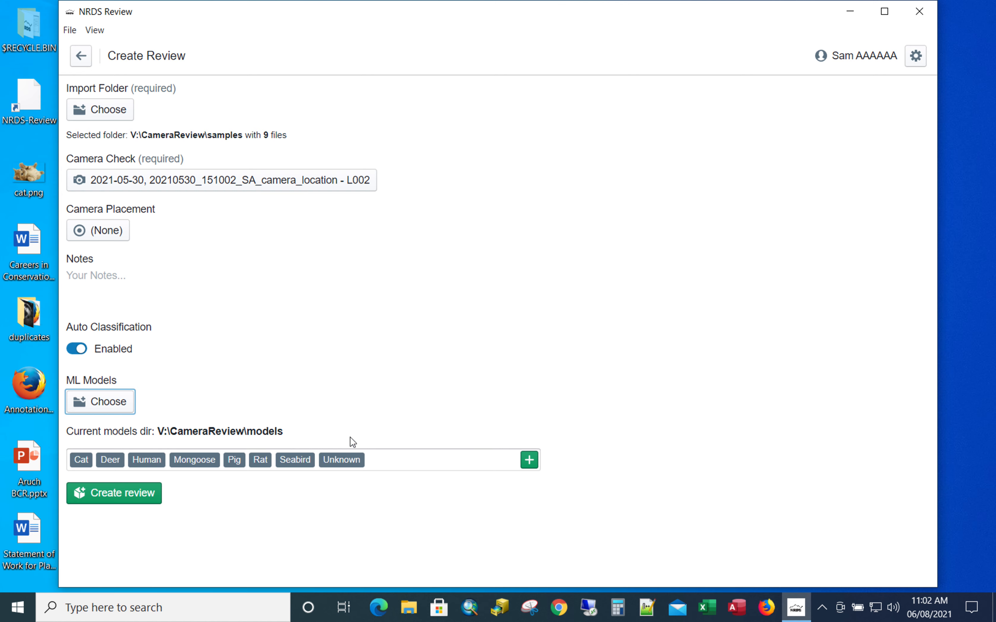
Step: Add "Trap" to the classification targets and create the review
left_click(530, 463)
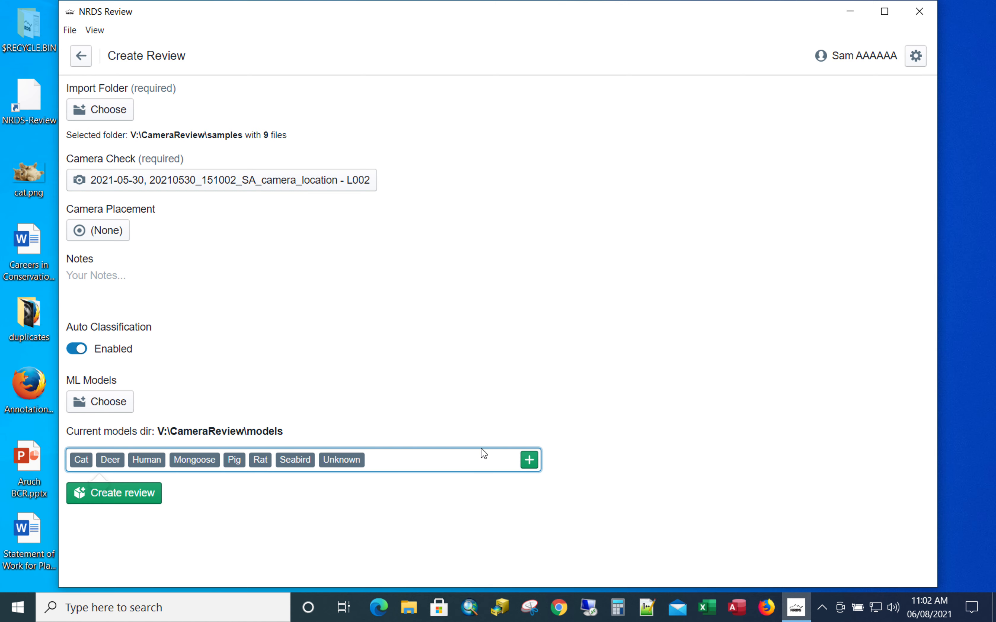
type("Trap")
left_click(530, 462)
left_click(139, 494)
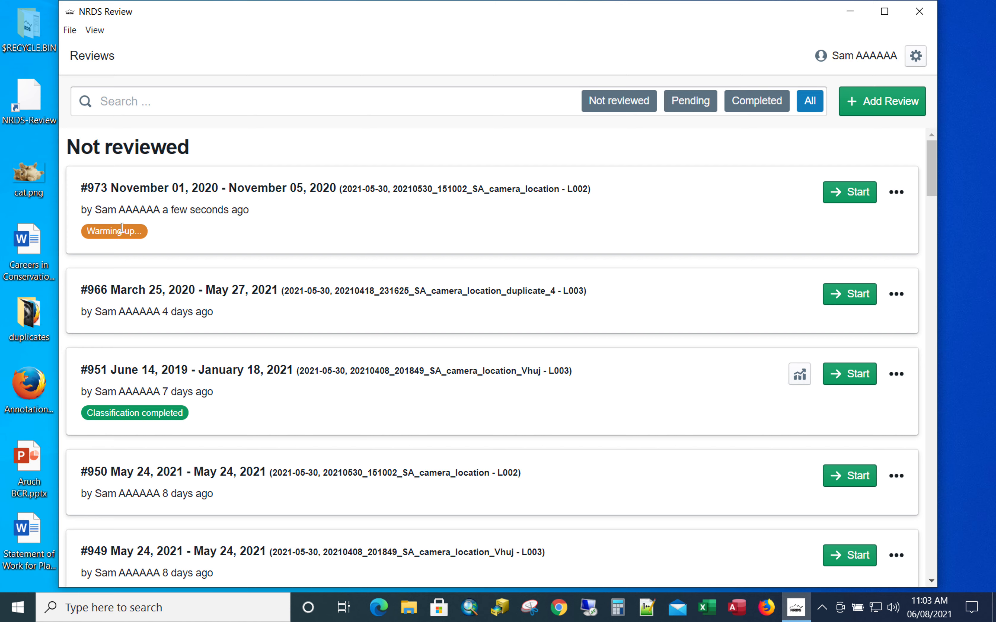
Step: Examine the classification statistics per target for review #973 and return to the reviews list
key("alt")
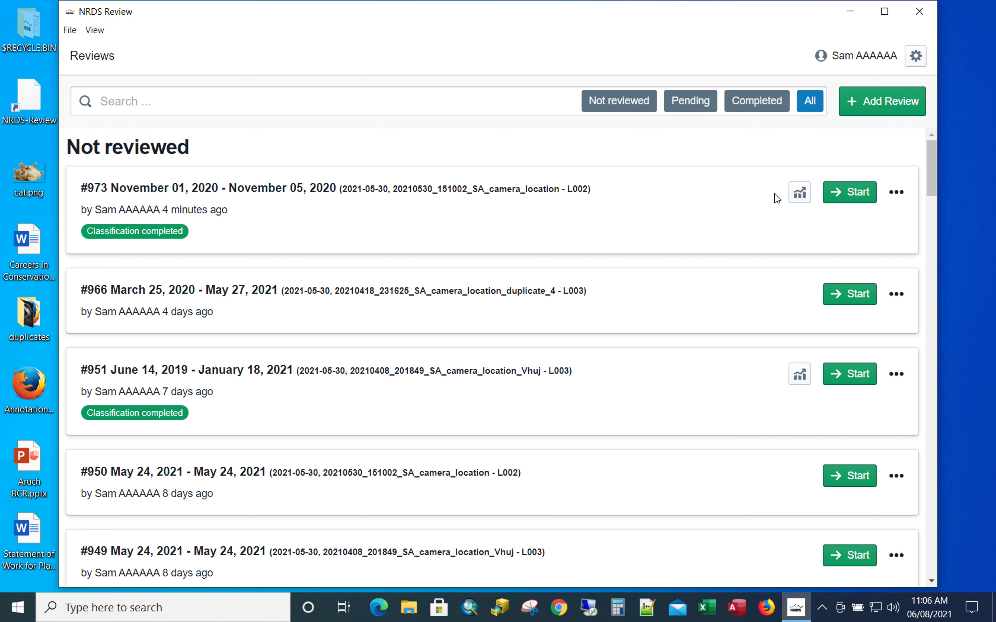
left_click(800, 197)
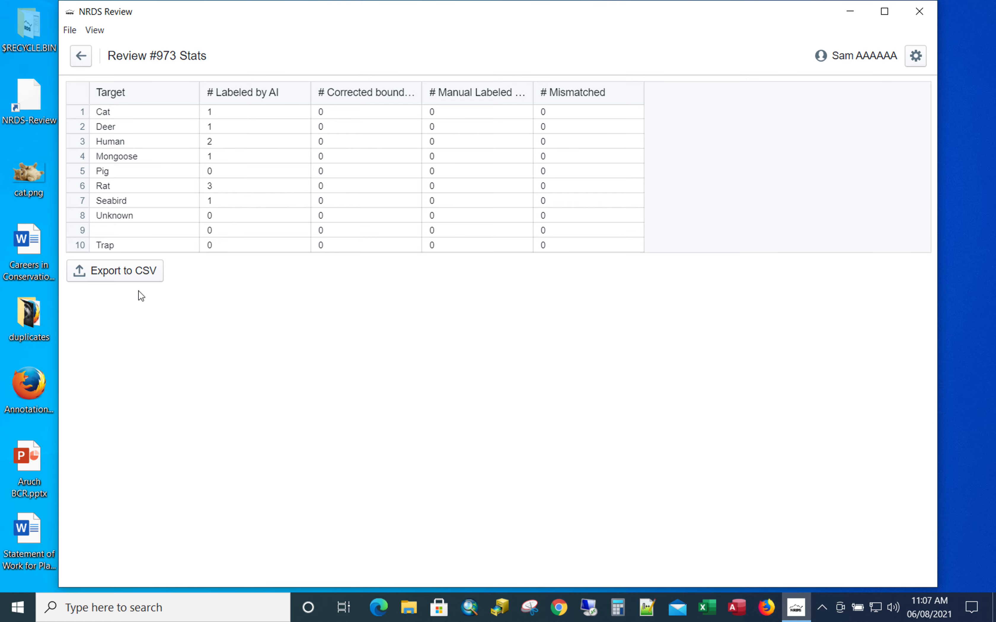
left_click(81, 57)
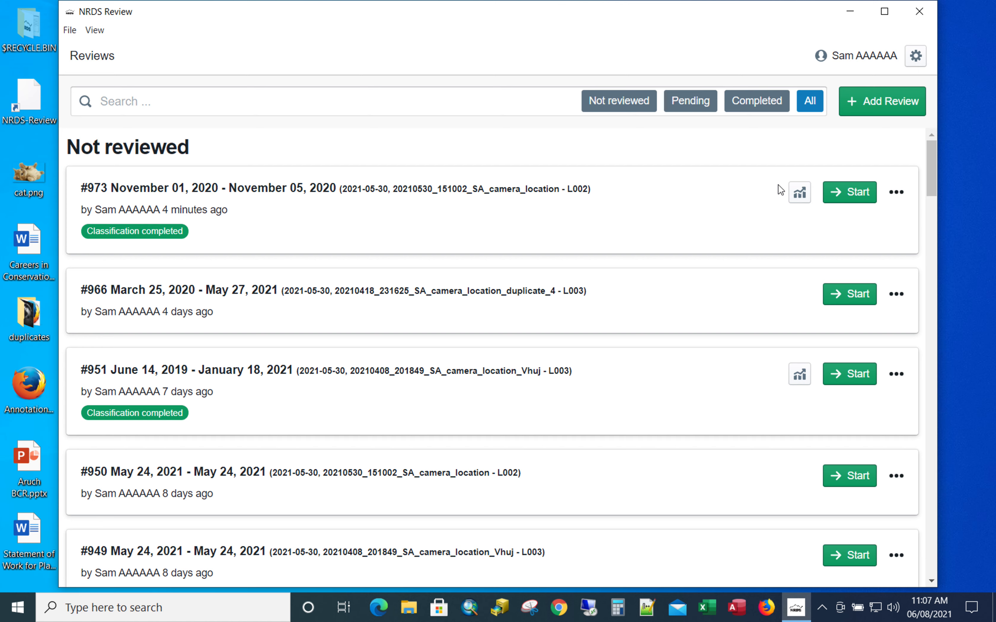
Step: Start review #973 and filter its images to All Photos (with labels)
left_click(850, 198)
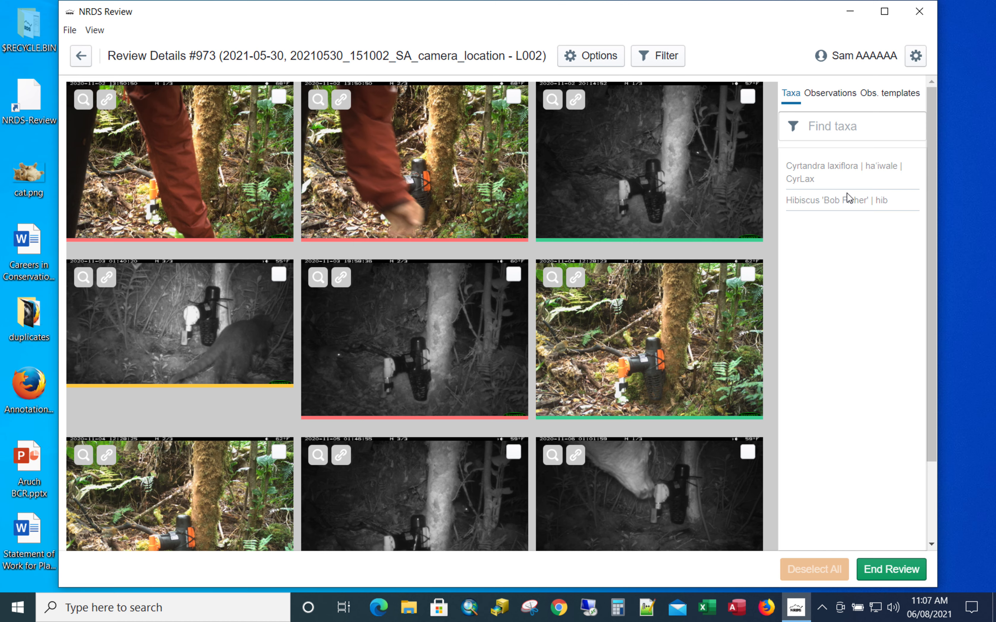
left_click(664, 59)
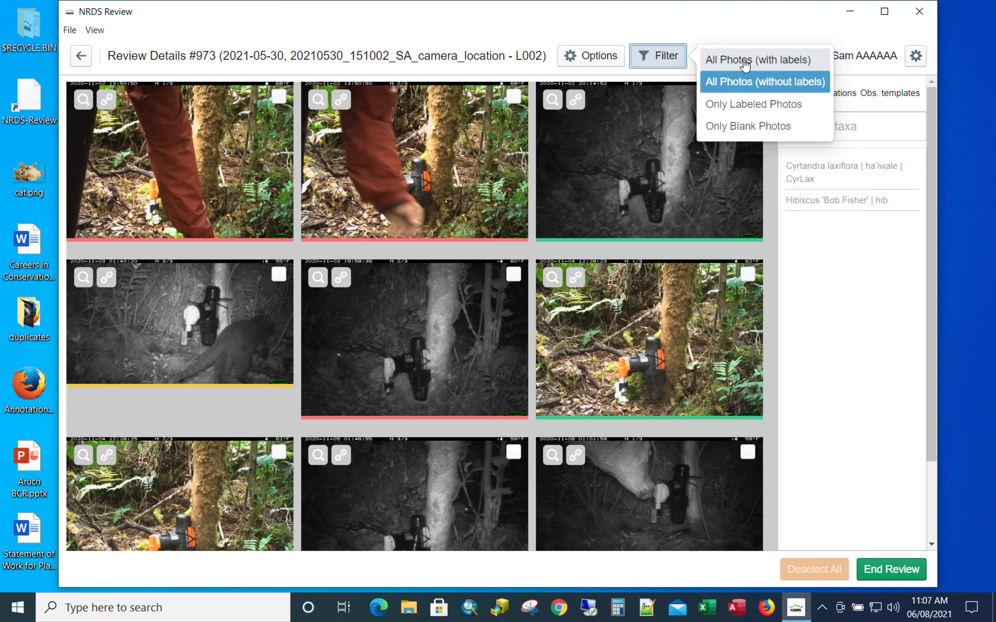
left_click(744, 60)
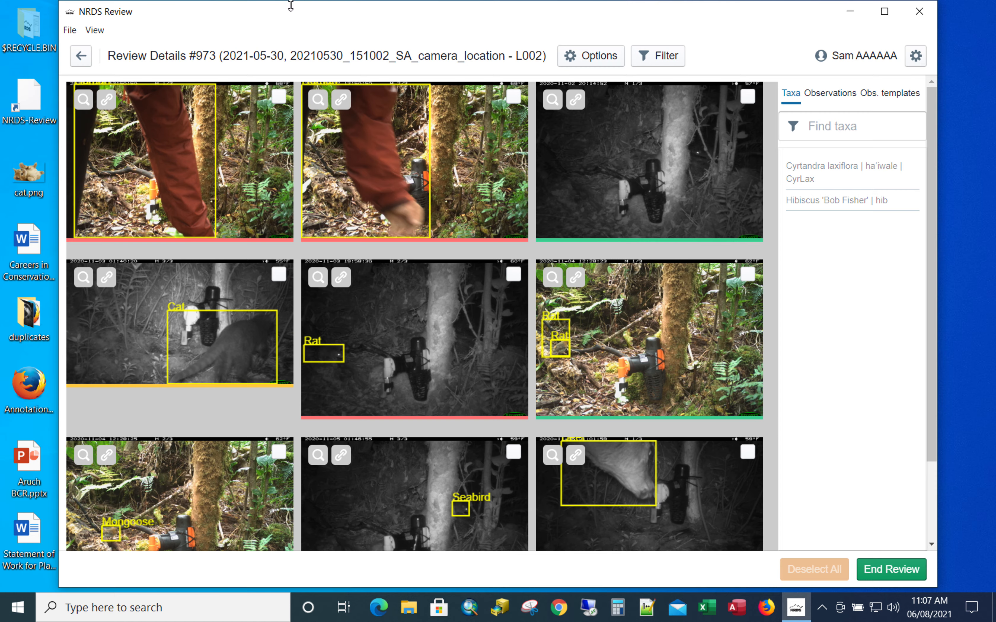
Step: Create an observation of Cyrtandra laxiflora for the first photo, with the alive observation set to Sitting
left_click(83, 101)
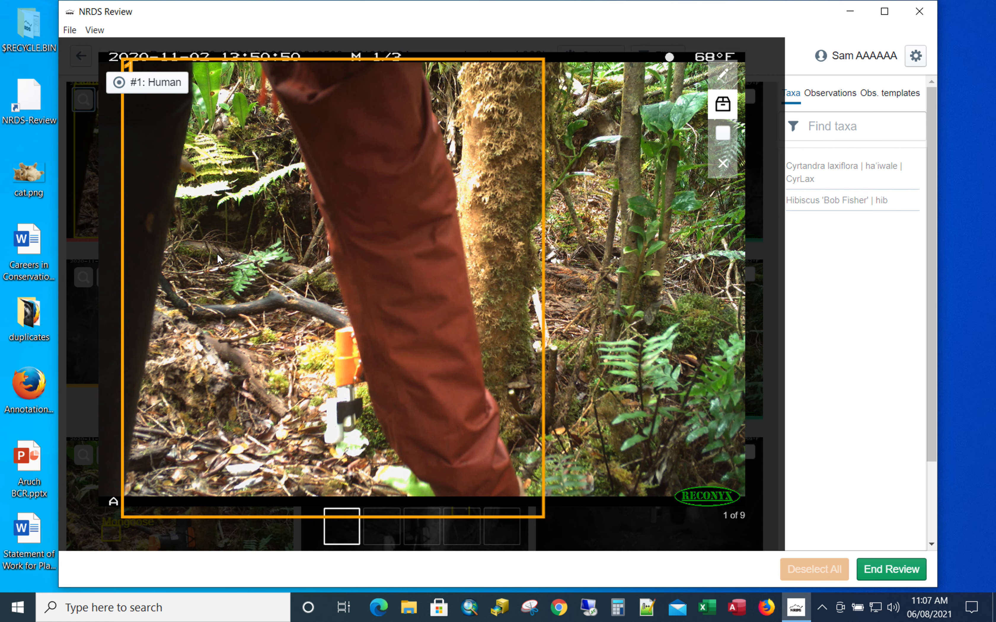
left_click(723, 133)
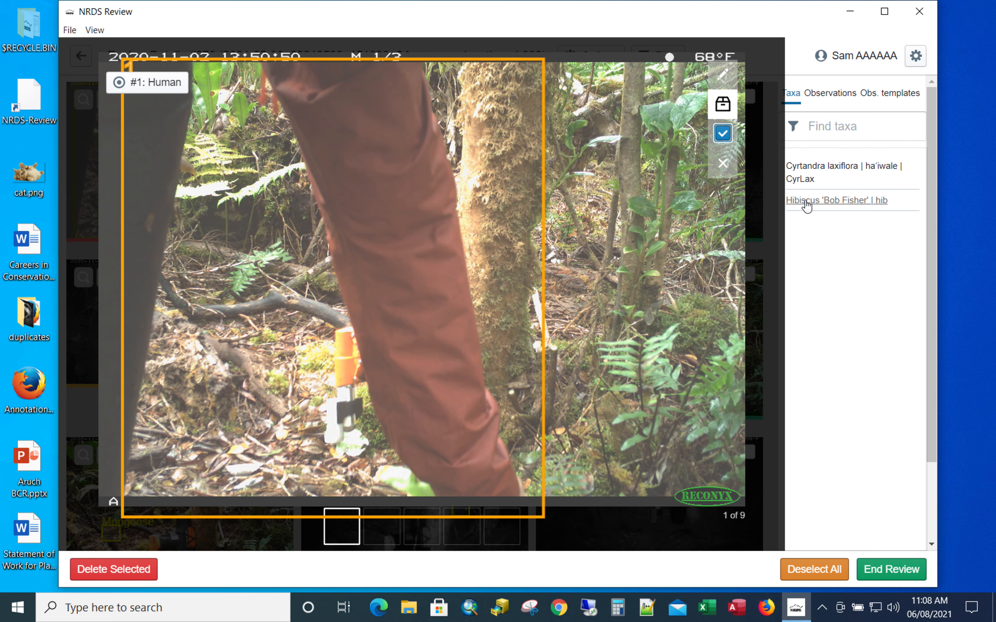
left_click(817, 169)
left_click(371, 344)
left_click(378, 448)
scroll(542, 398, "down", 4)
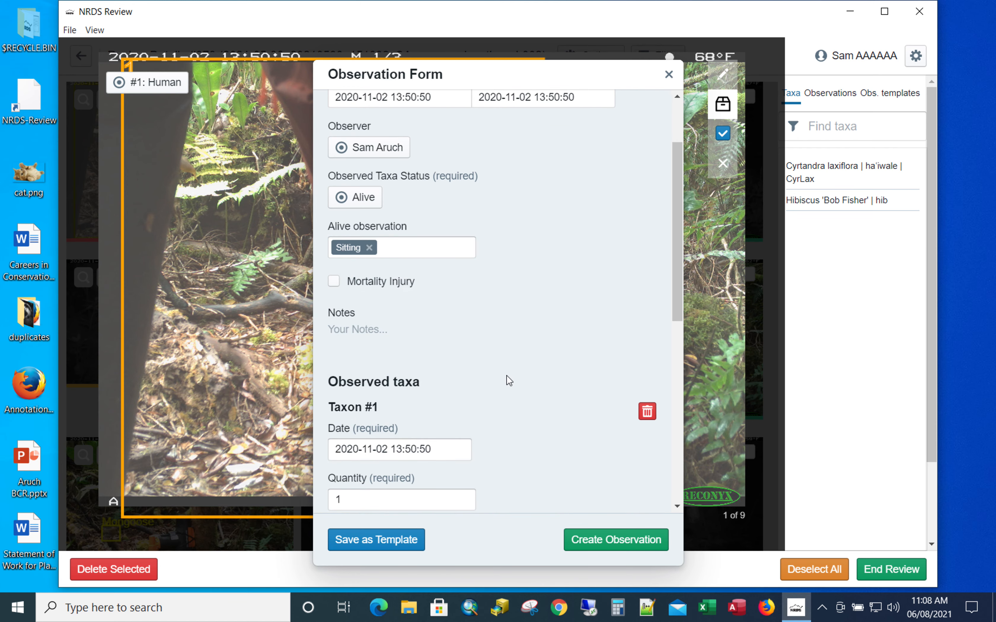
scroll(509, 381, "down", 5)
left_click(591, 539)
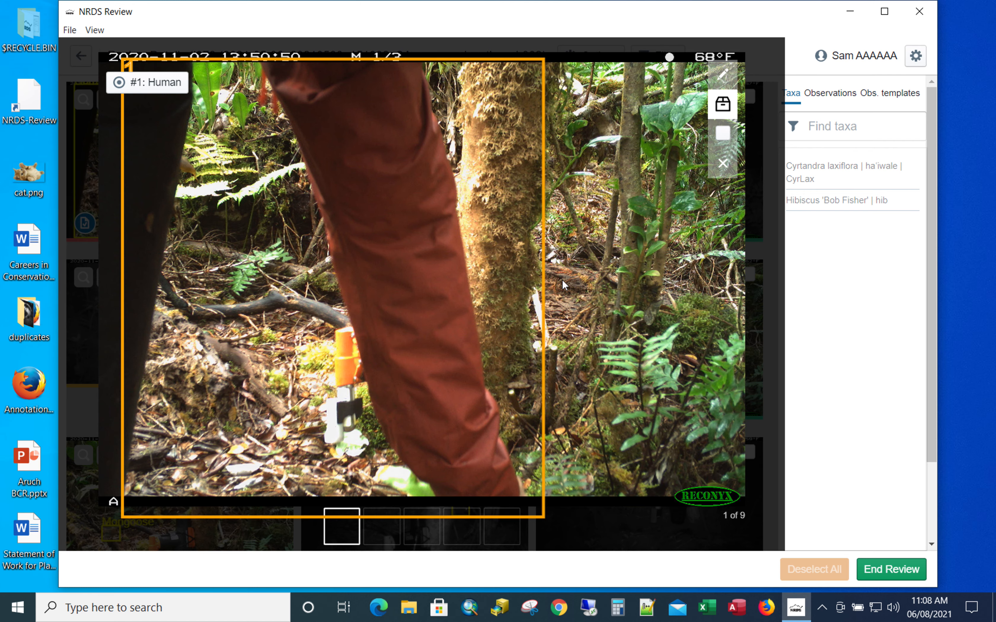
Step: On the second photo, draw a box around the trap beside the tree and label it Trap
key("Right")
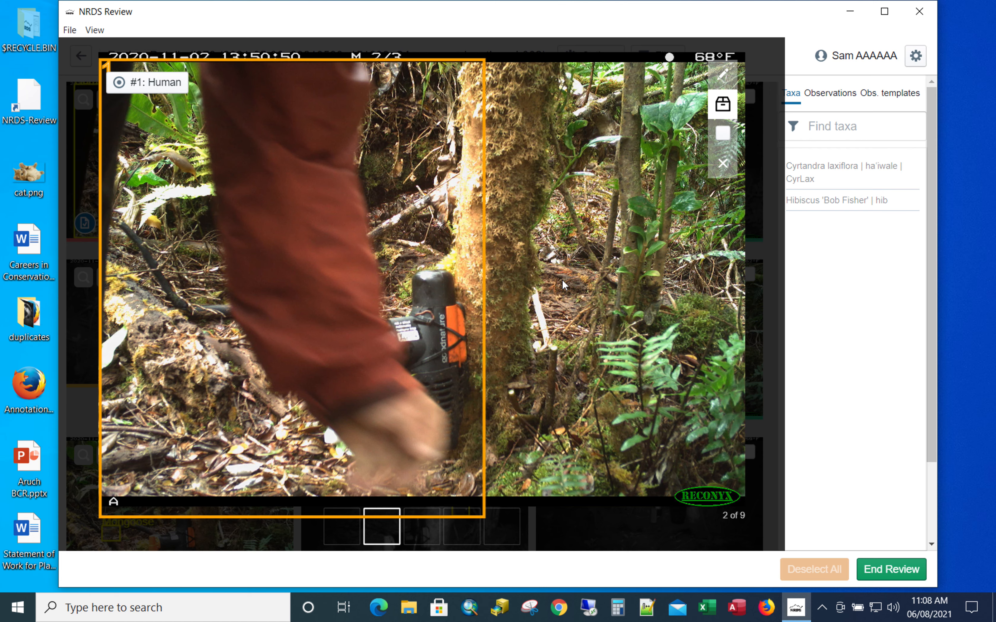
left_click(723, 75)
left_click_drag(356, 258, 470, 425)
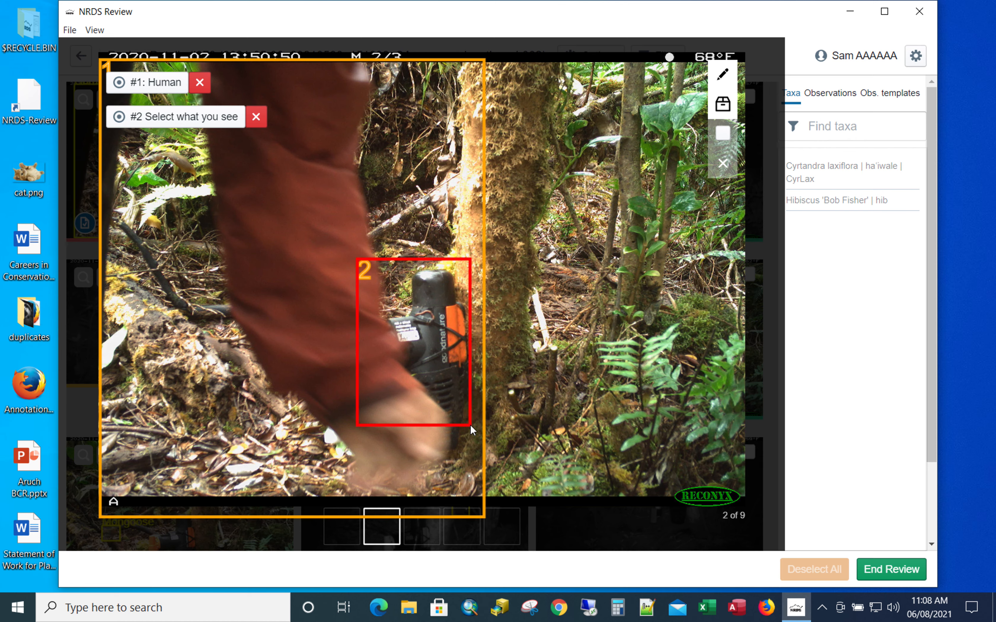
left_click(214, 117)
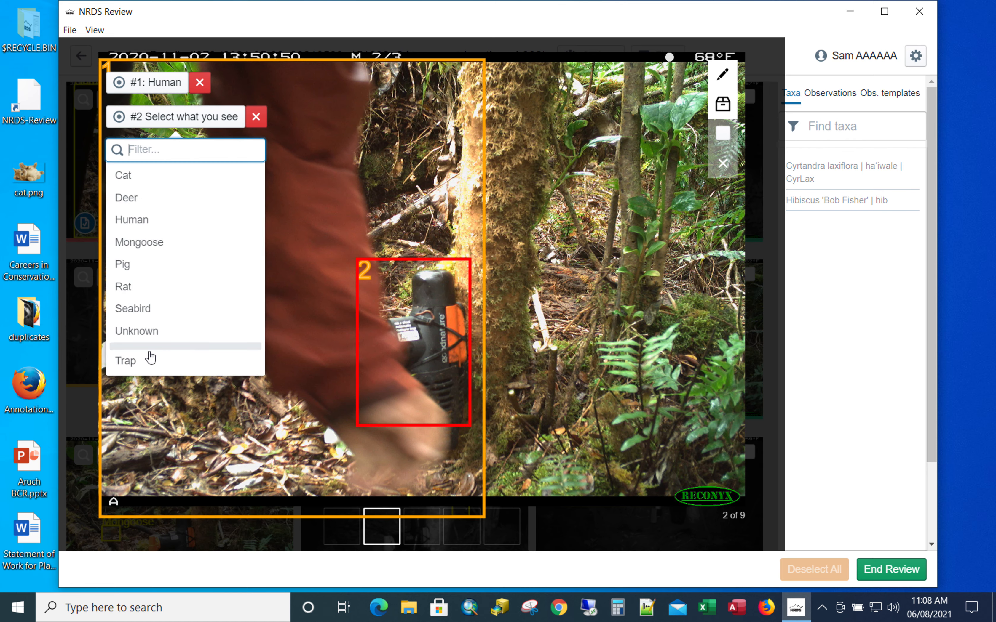
left_click(144, 361)
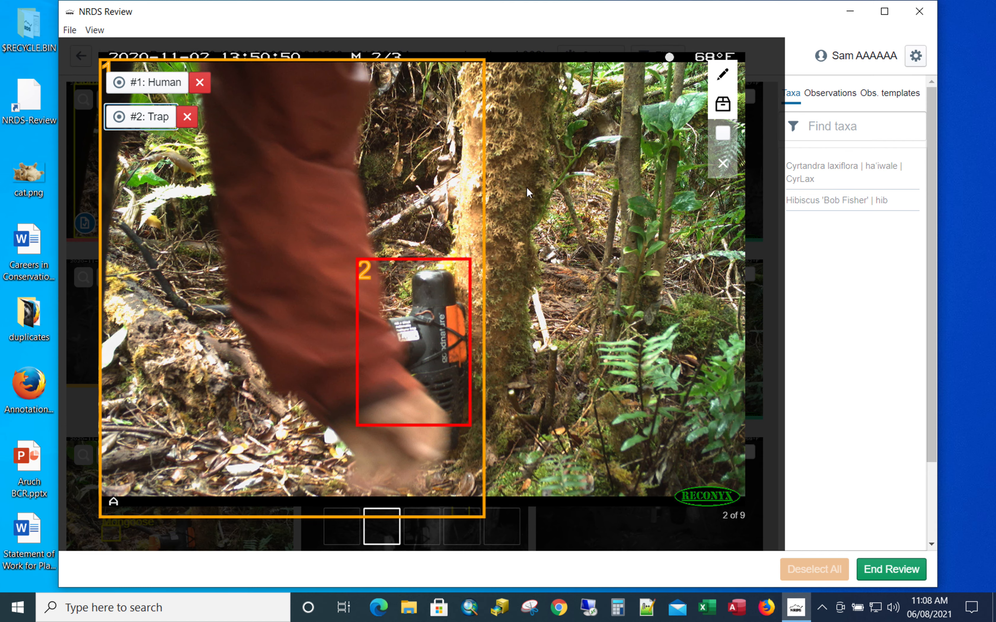
left_click(723, 80)
Step: On the third photo, draw a box around the whole trap assembly and label it Trap
key("Right")
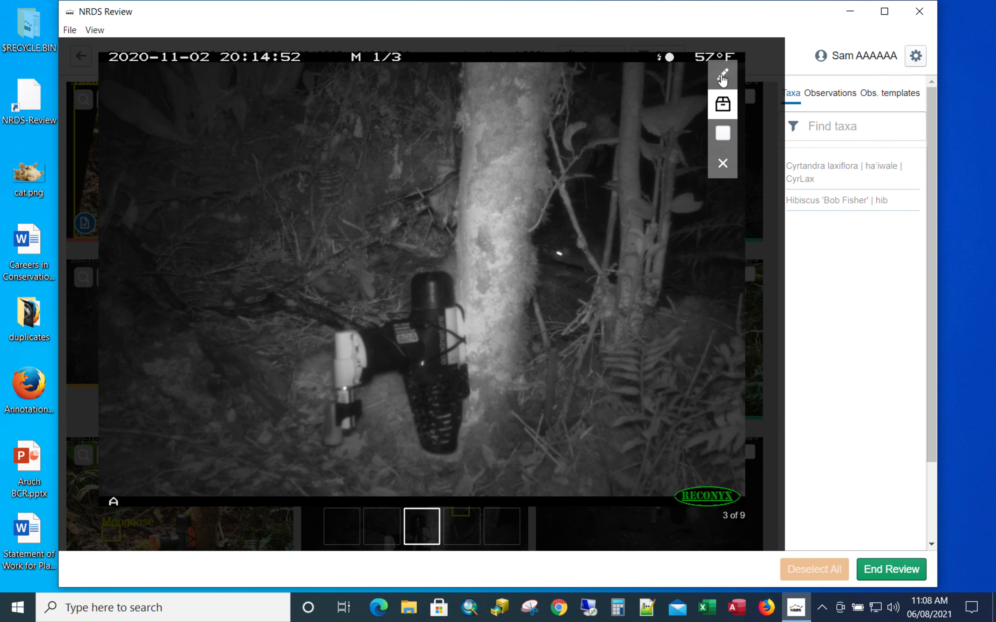
left_click(722, 79)
left_click(723, 79)
mouse_move(276, 272)
left_mouse_down()
mouse_move(476, 281)
mouse_move(482, 499)
mouse_move(481, 479)
left_mouse_up()
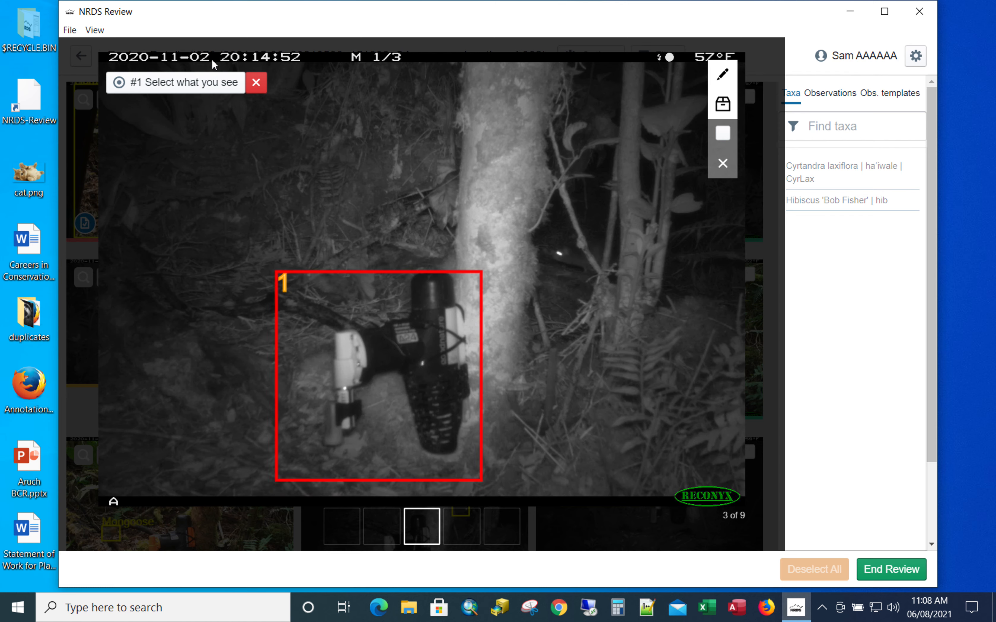
left_click(138, 83)
left_click(127, 327)
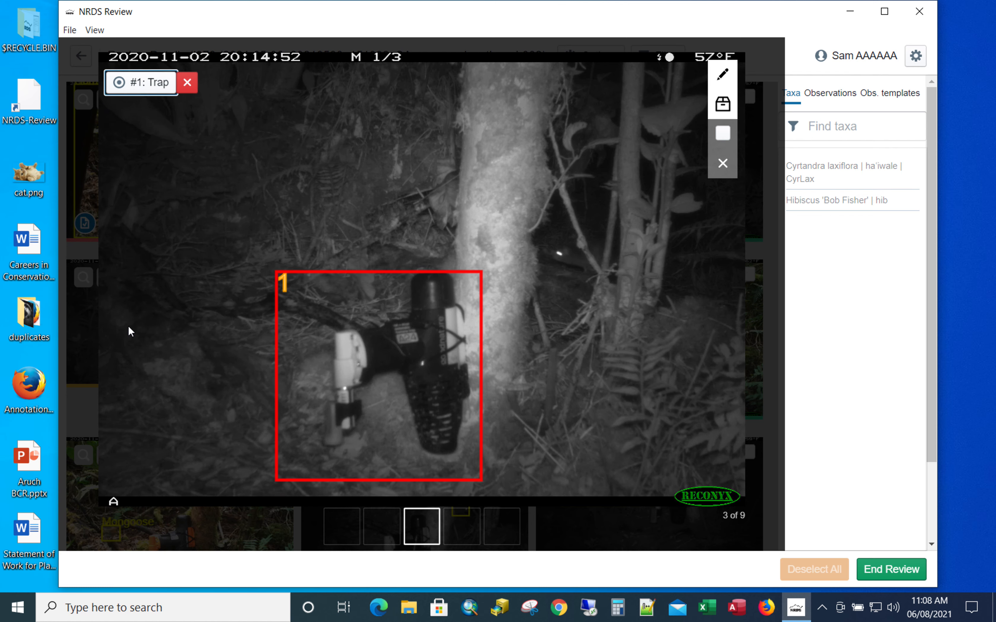
left_click(722, 76)
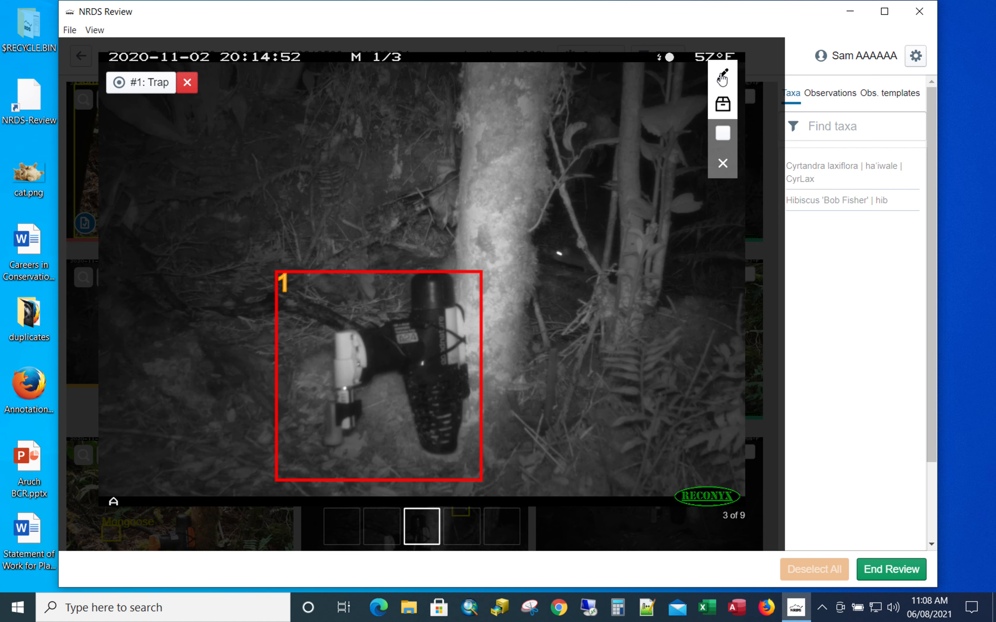
Step: On the fourth photo, add a box around the trap next to the animal labeled Cat and label it Trap
key("Right")
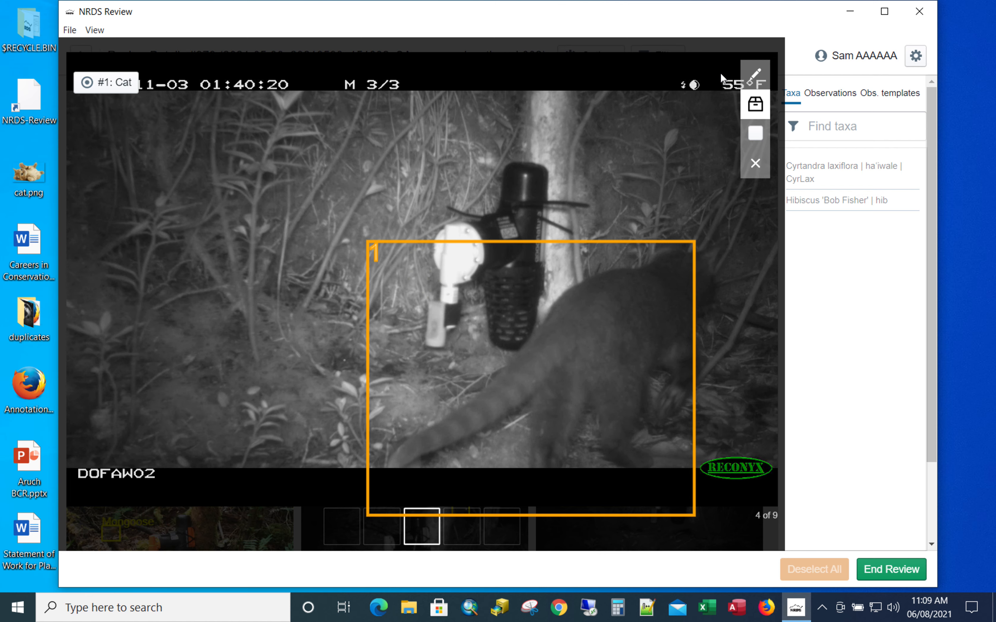
key("super+a")
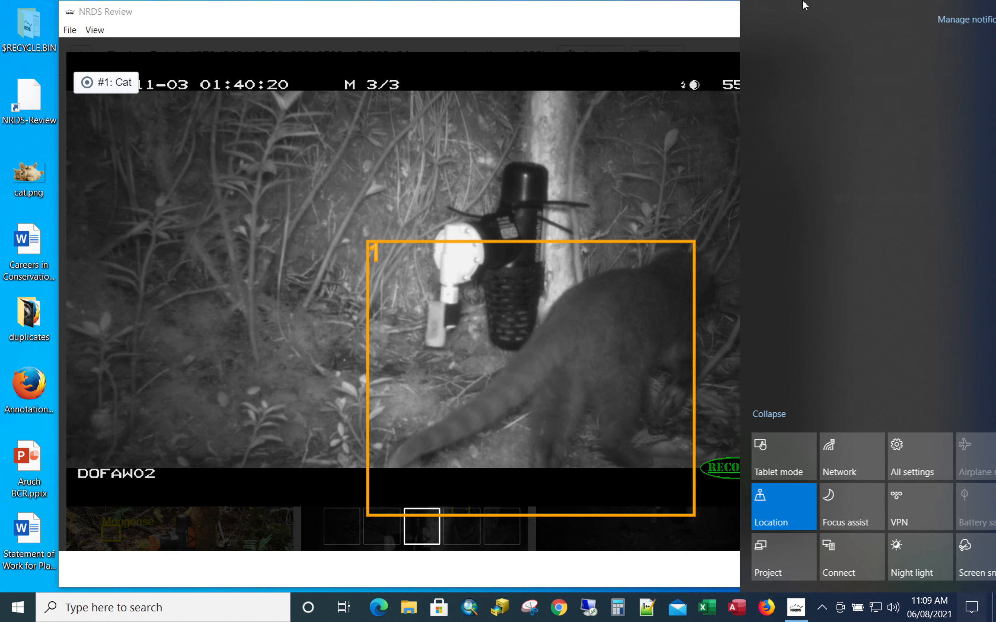
left_click(607, 116)
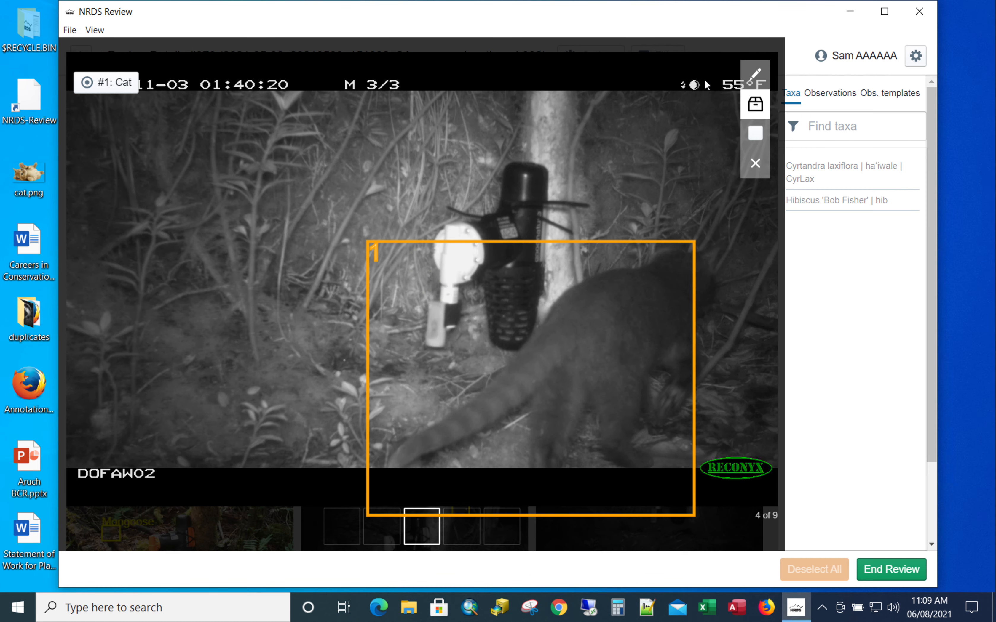
left_click(753, 78)
mouse_move(375, 128)
left_mouse_down()
mouse_move(552, 173)
mouse_move(567, 362)
left_mouse_up()
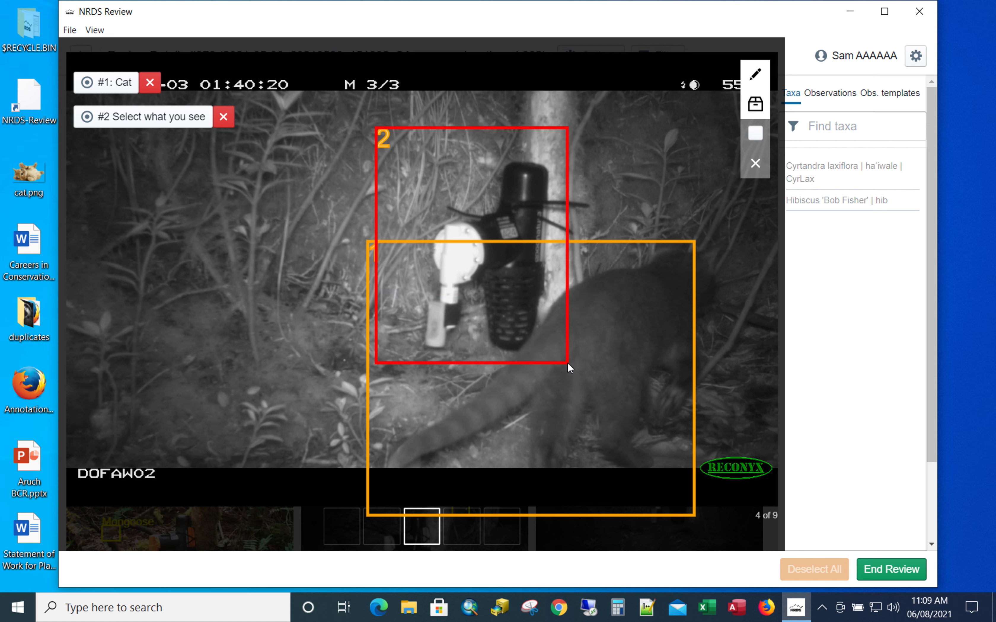
left_click(177, 120)
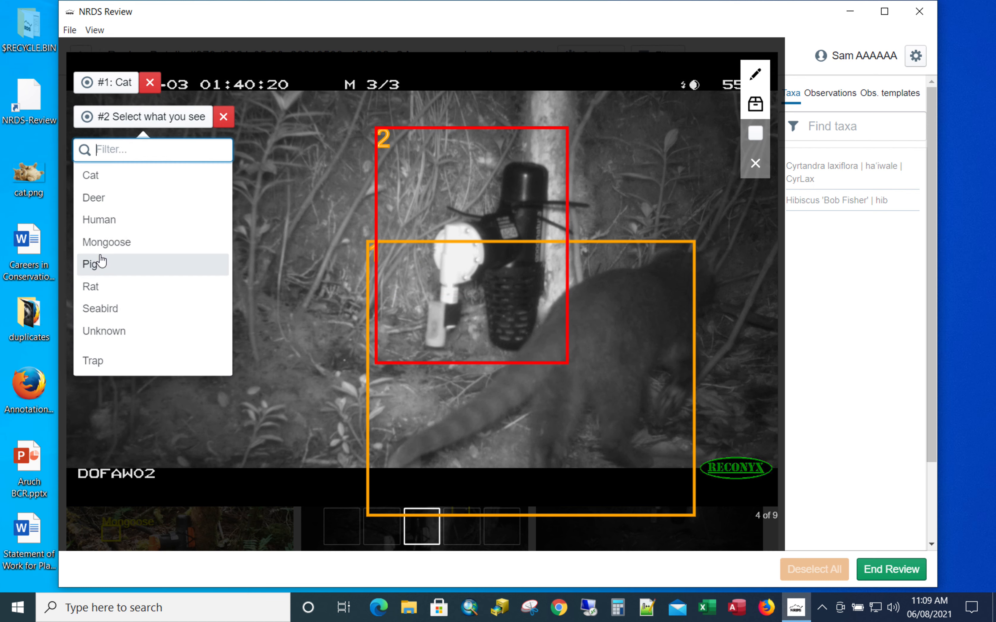
left_click(108, 358)
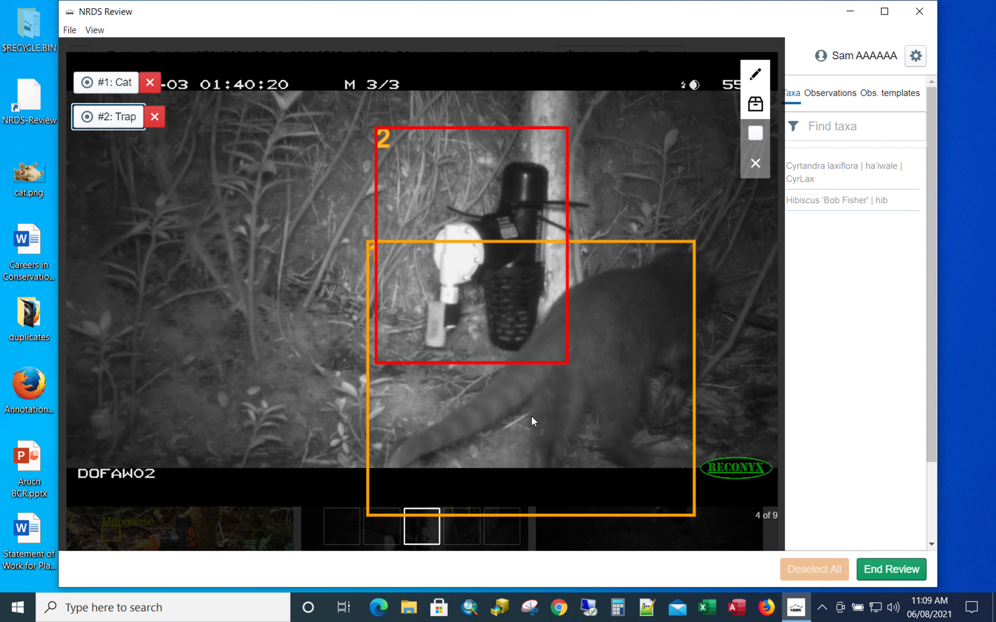
left_click(754, 79)
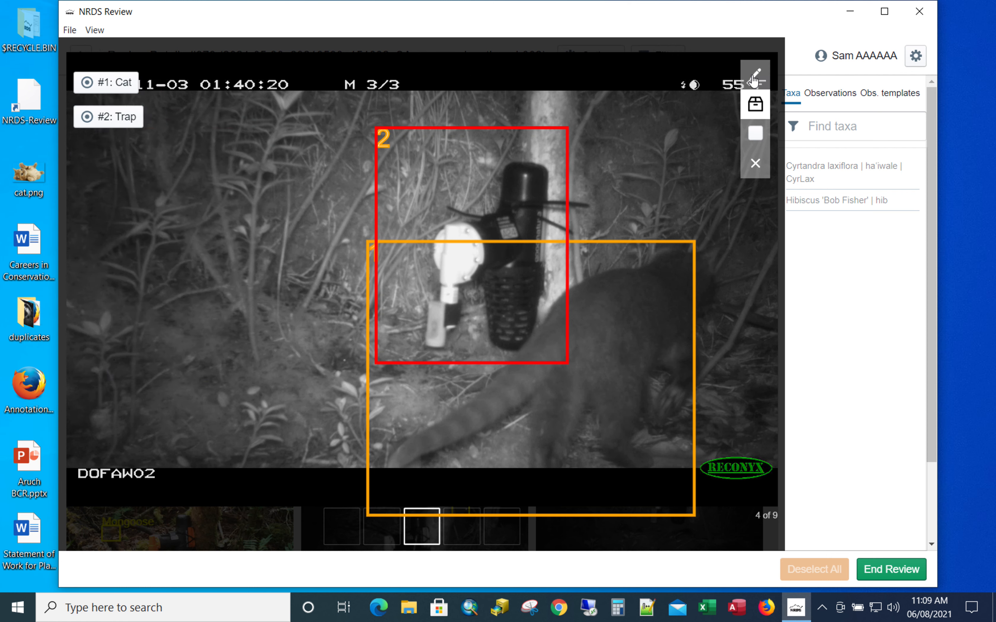
Step: On the sixth photo, change the label of annotation #2 to Seabird
key("Right")
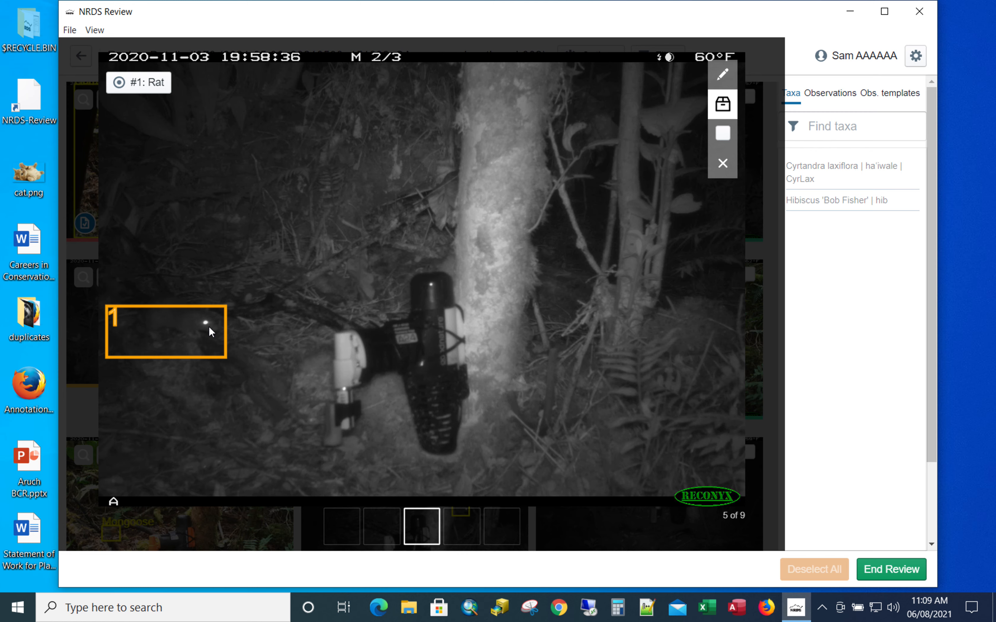
key("Right")
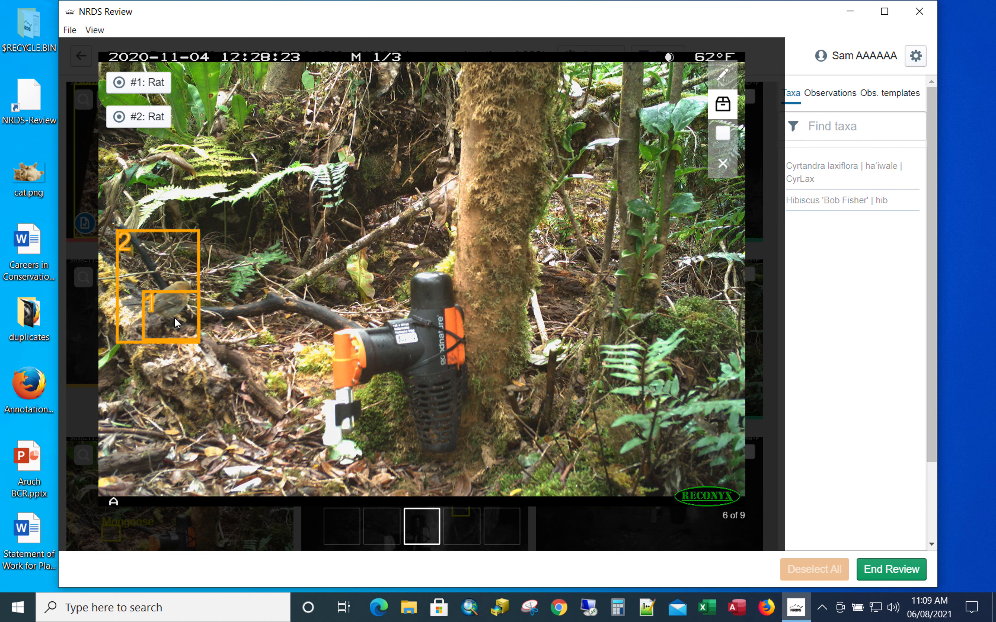
left_click(156, 120)
left_click(723, 75)
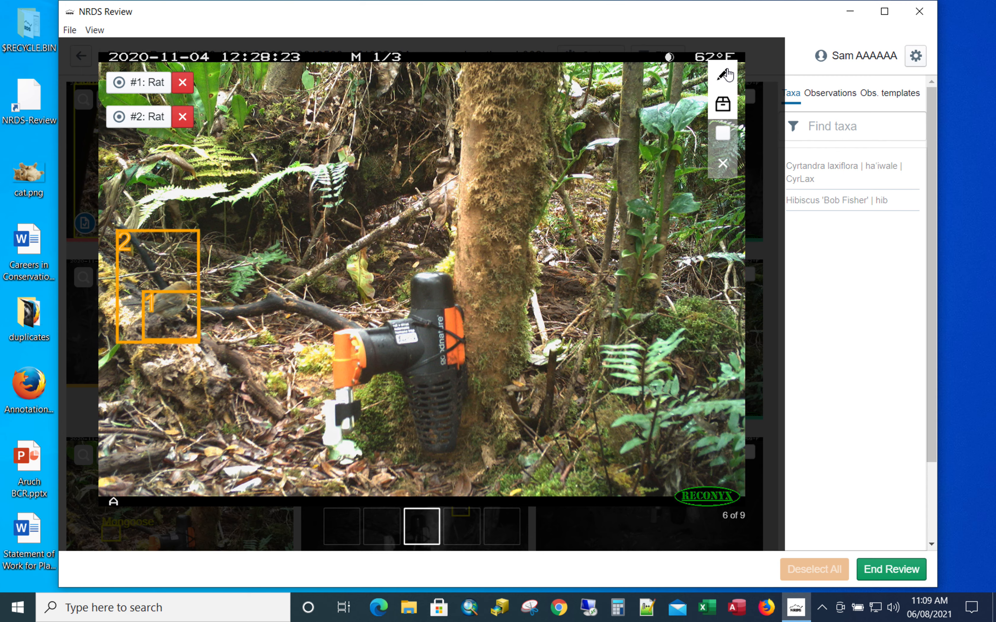
key("super+a")
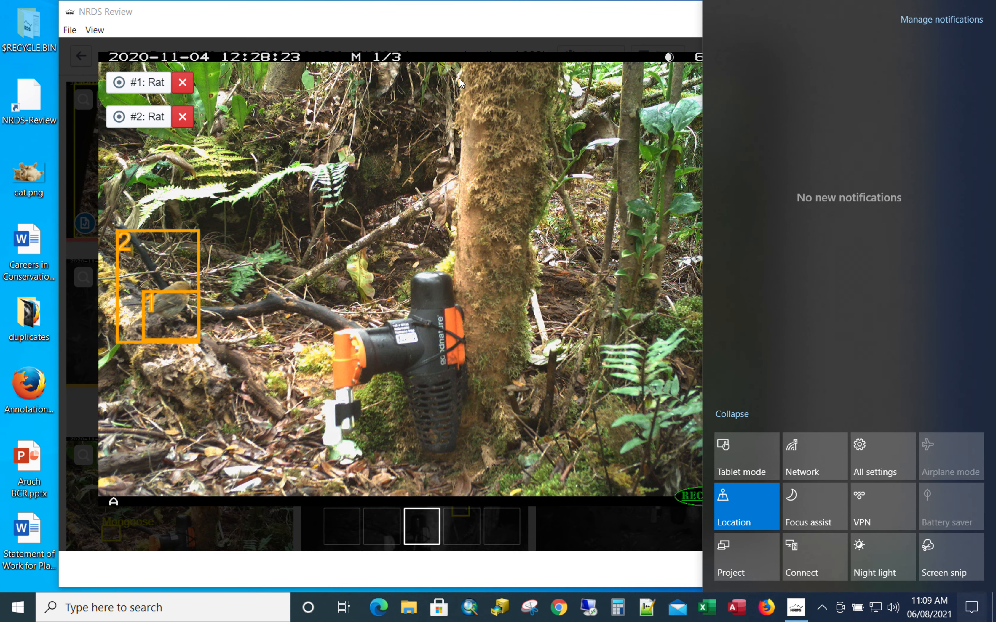
left_click(139, 119)
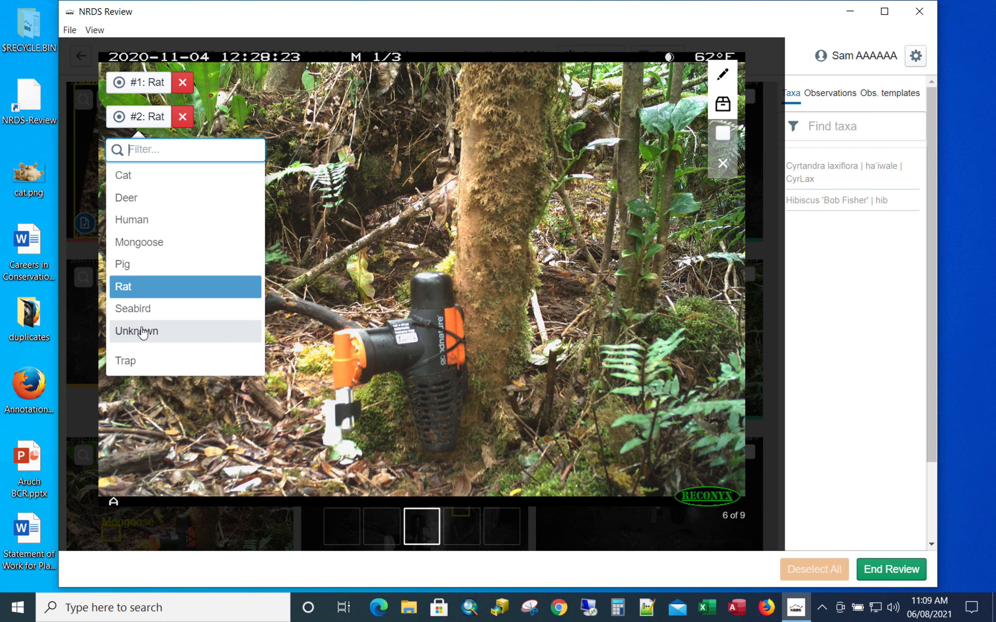
left_click(137, 311)
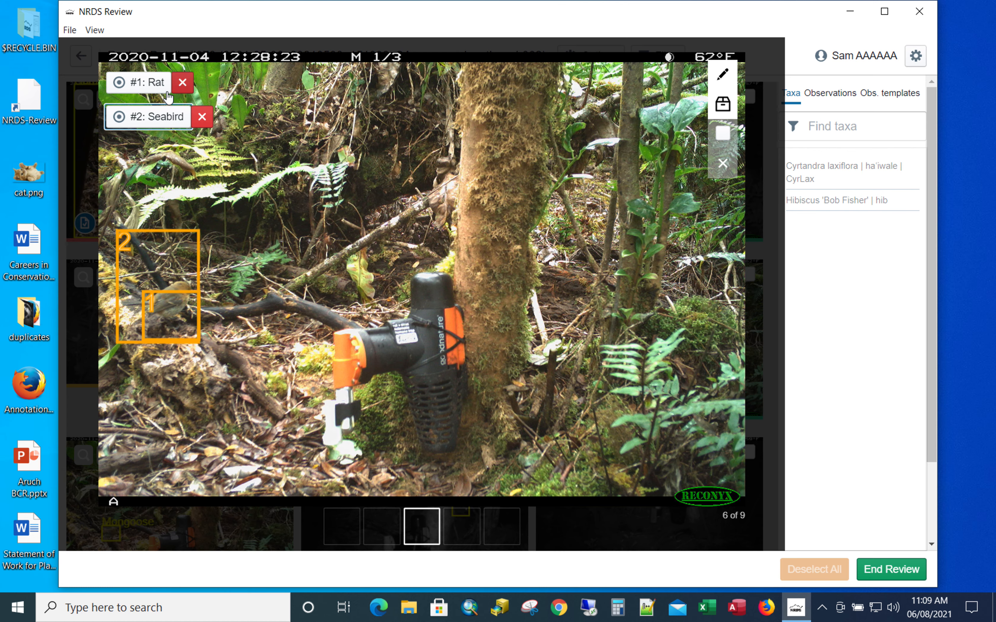
left_click(721, 78)
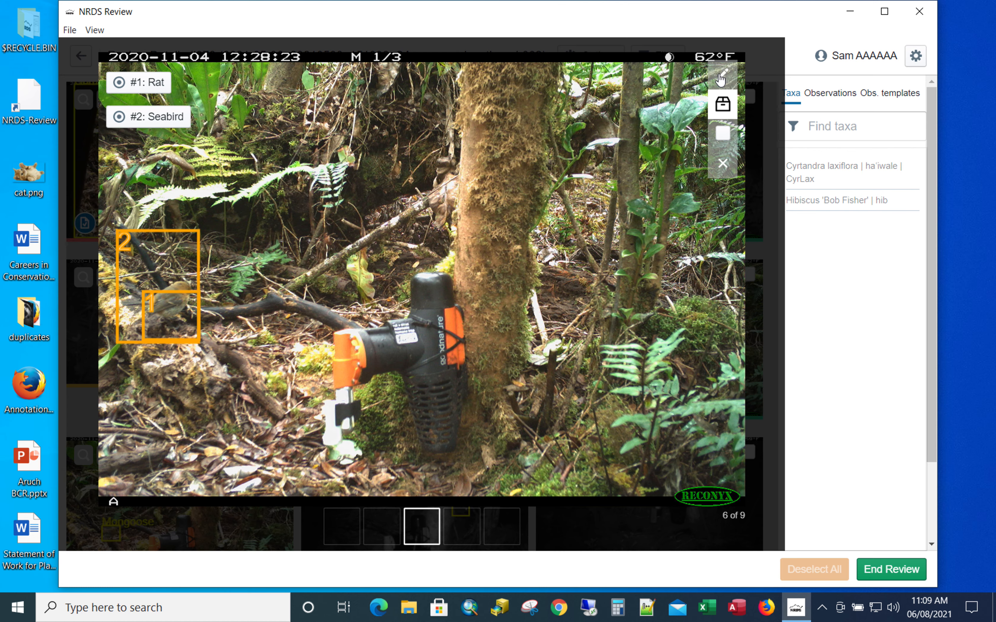
Step: Check the labels on the remaining photos, then end review #973 by completing it
key("Right")
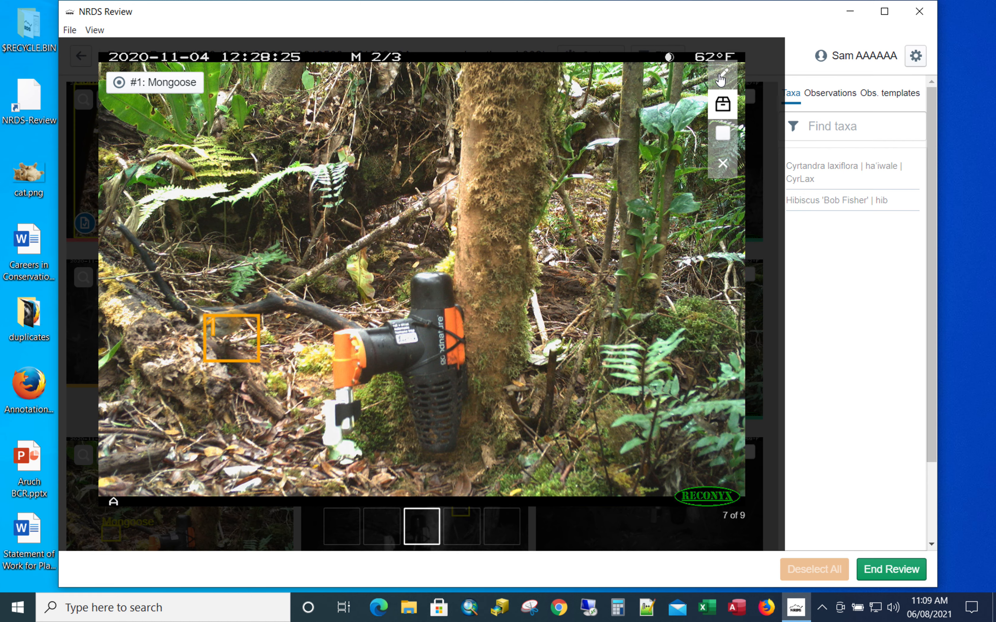
key("Right")
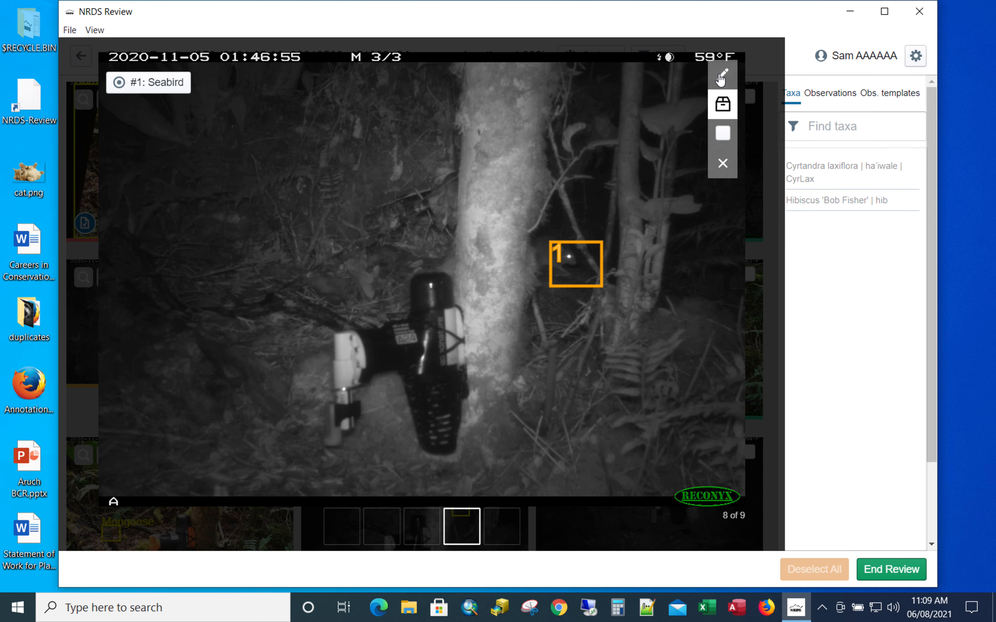
key("Right")
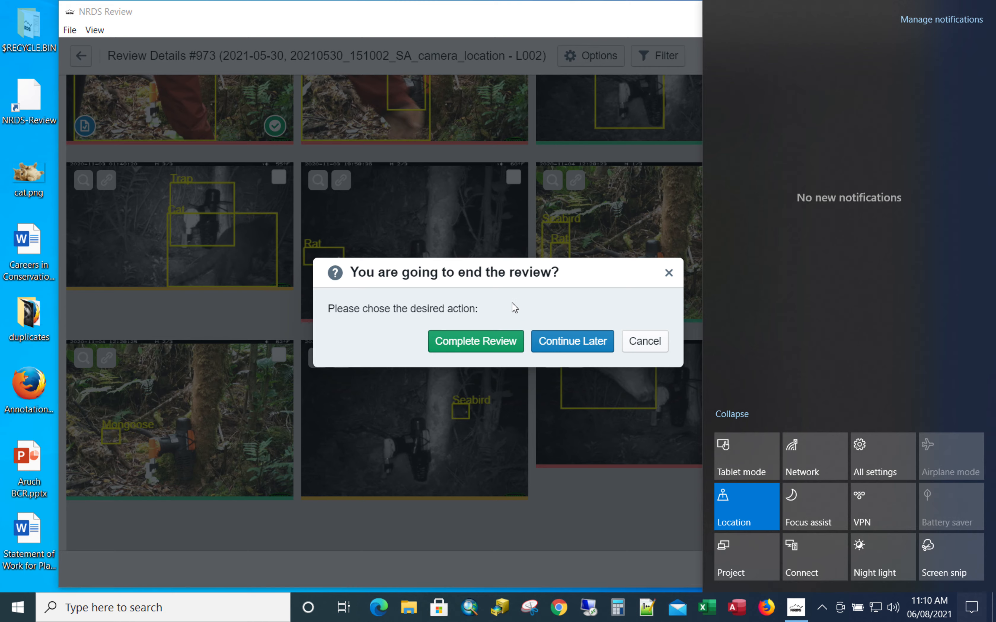
left_click(493, 352)
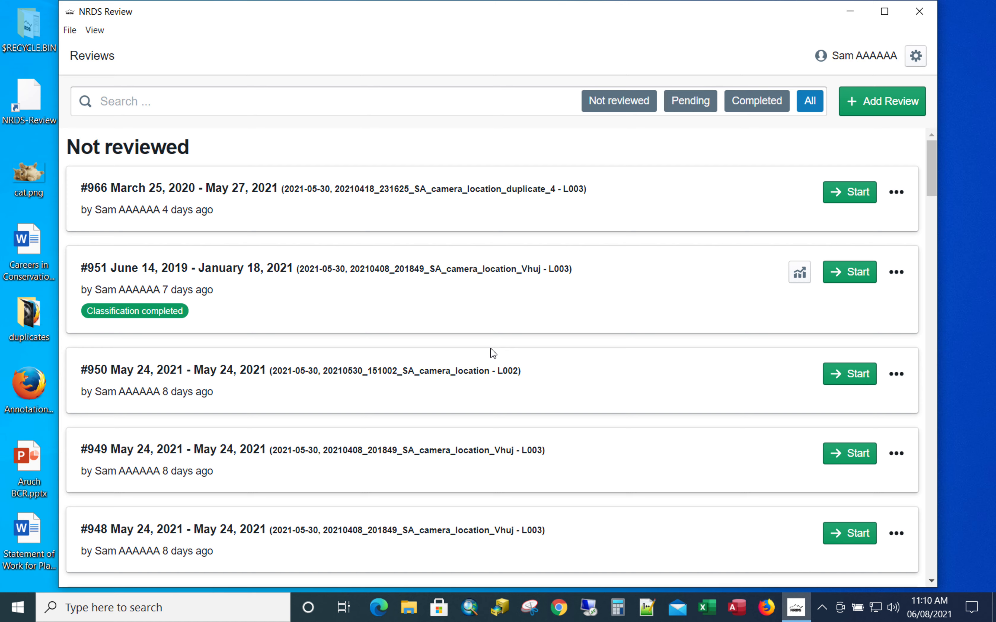
Step: Switch to File Explorer, open the CameraReview samples folder, and open Annotation_751.json in Notepad++
left_click(409, 608)
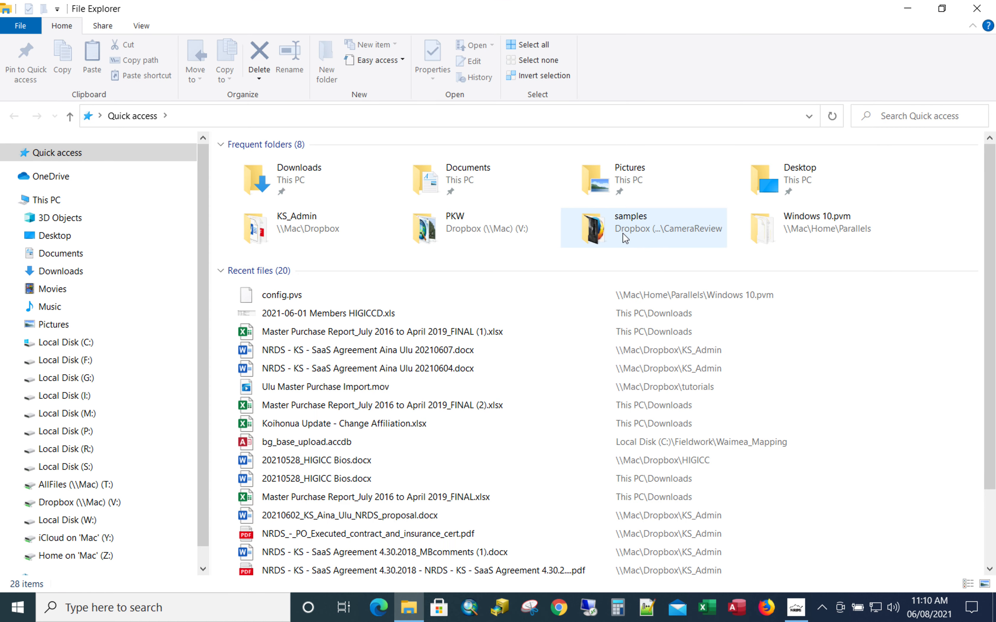
left_click(626, 239)
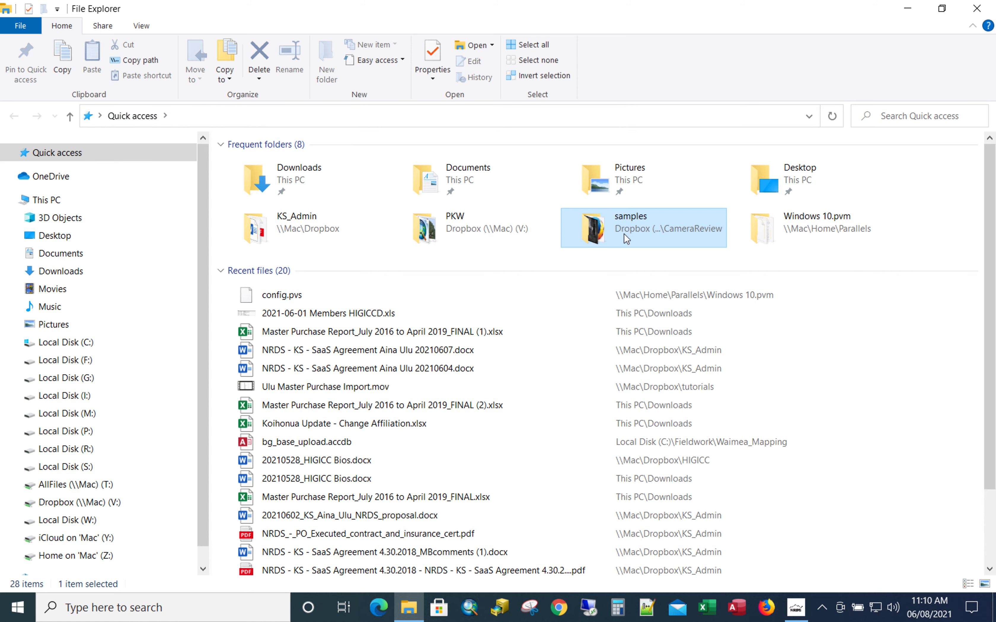
double_click(626, 239)
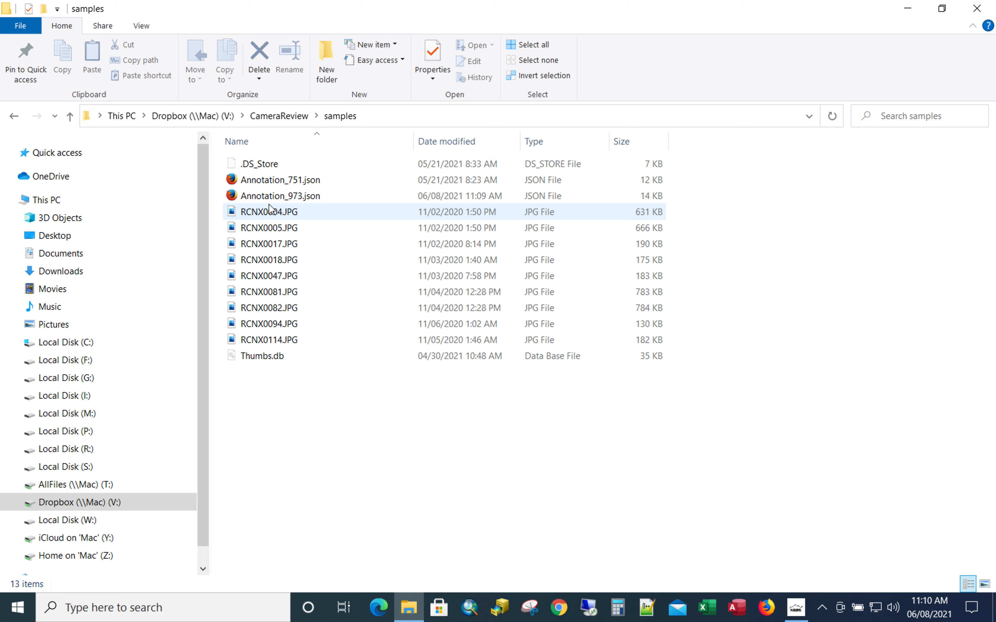
right_click(272, 184)
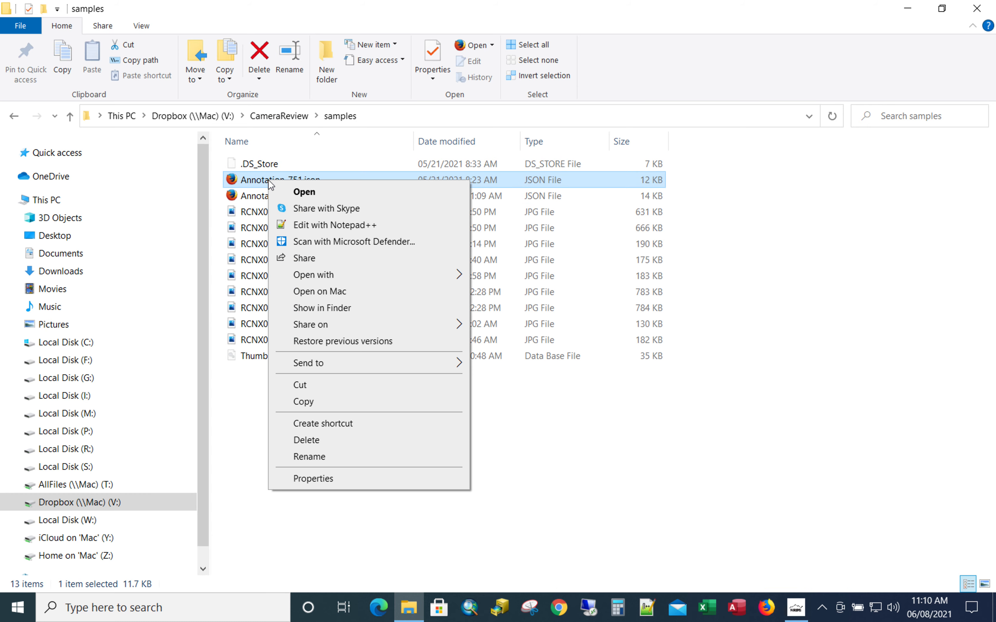
left_click(323, 226)
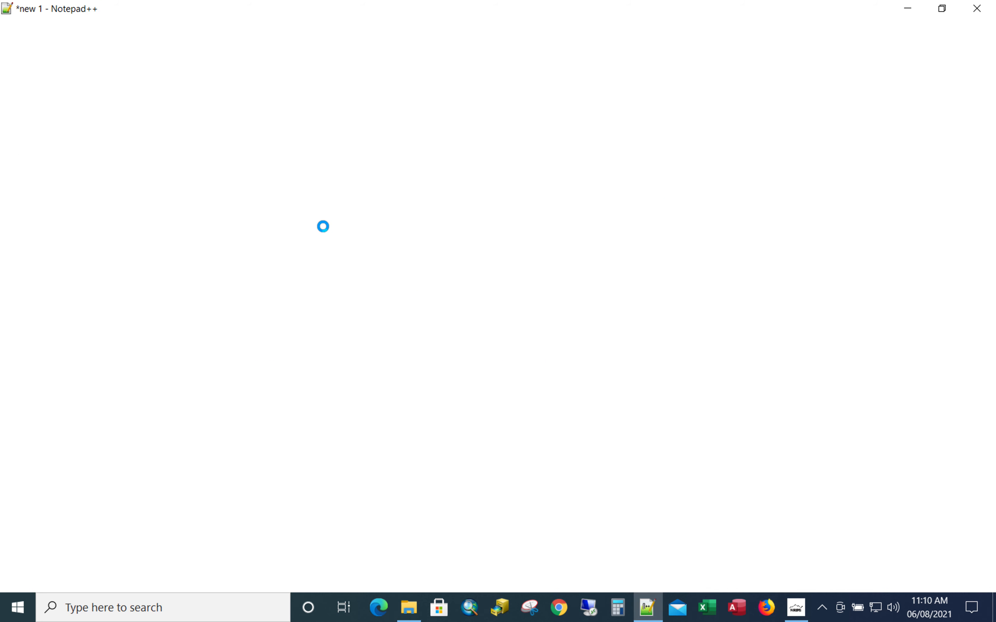
Step: Examine the images, categories and annotations sections of Annotation_751.json, then close Notepad++ and File Explorer
scroll(300, 163, "up", 20)
scroll(302, 162, "up", 20)
scroll(301, 163, "down", 20)
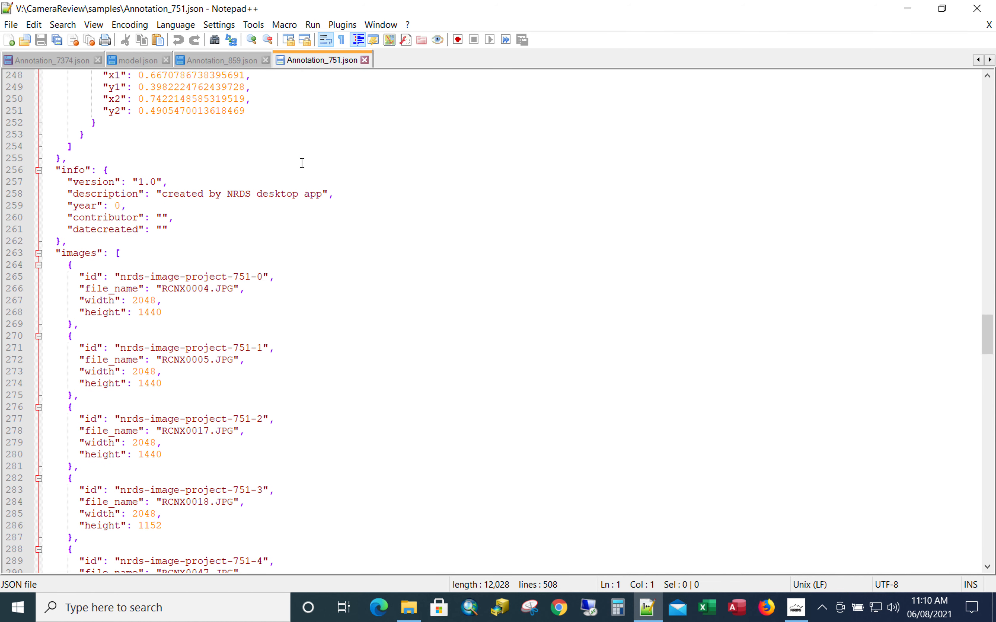
scroll(301, 162, "down", 20)
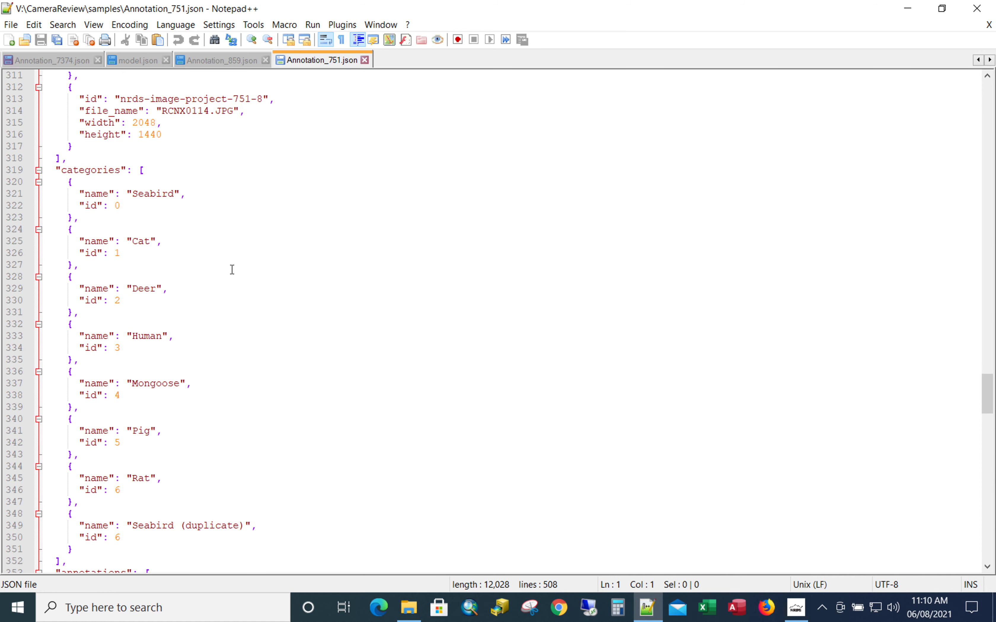
scroll(202, 469, "down", 7)
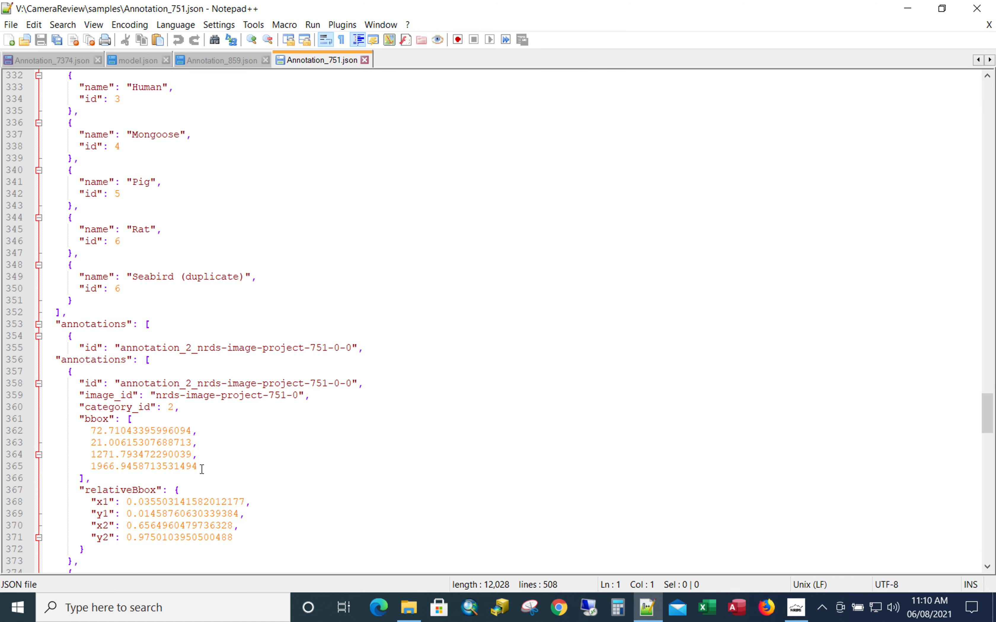
scroll(212, 440, "down", 5)
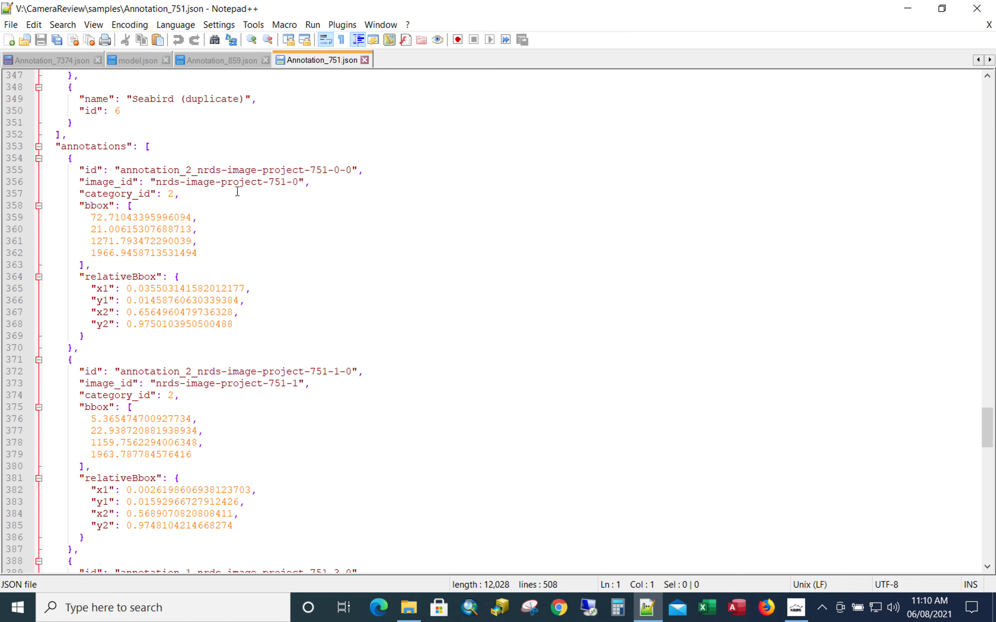
left_click(980, 14)
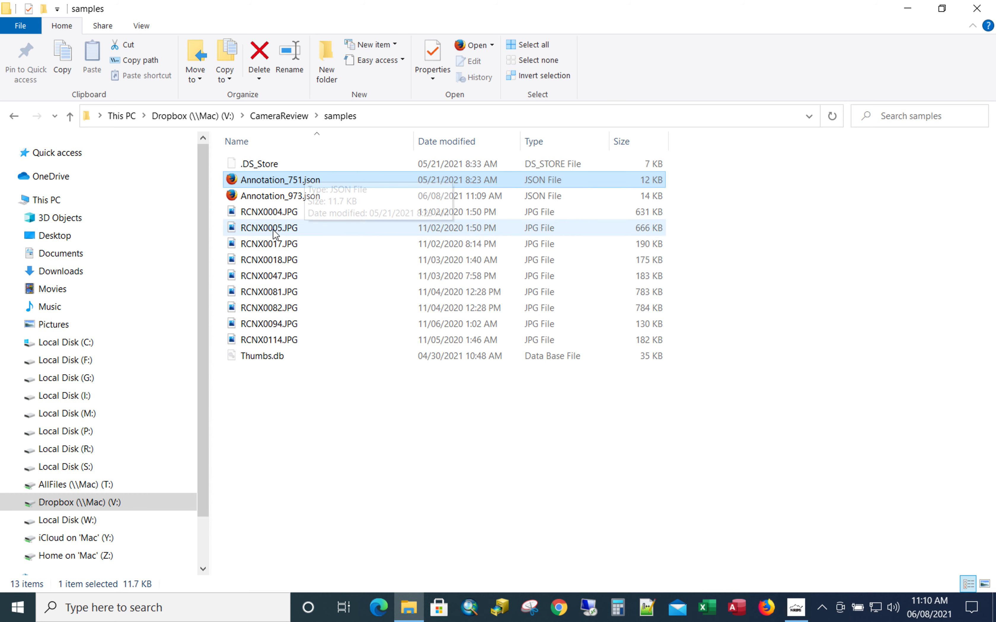
left_click(973, 10)
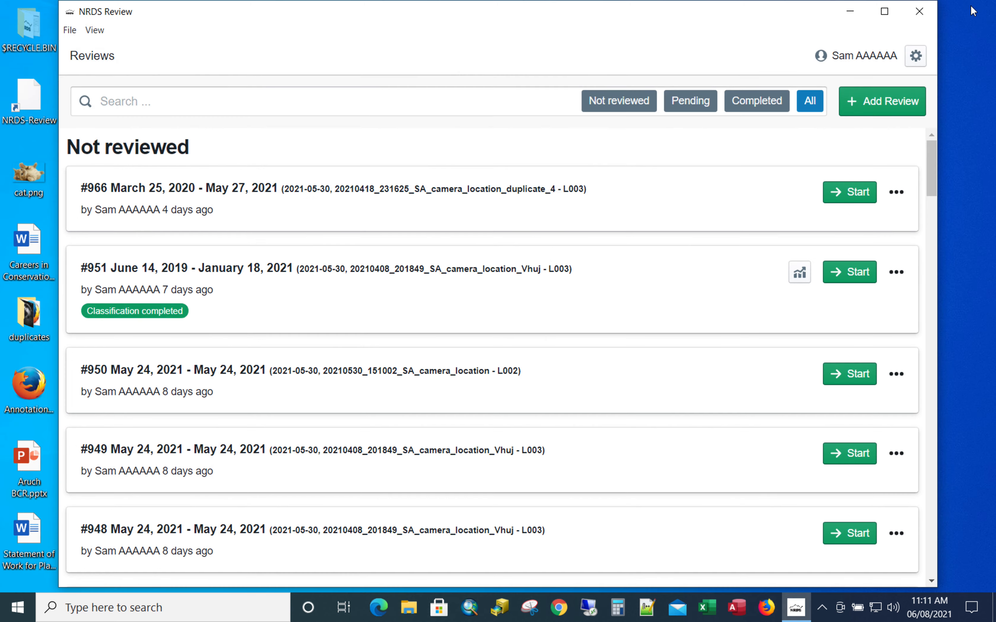
Step: Try to start review #951, dismiss the dialog, and look through the list of unreviewed reviews
left_click(861, 273)
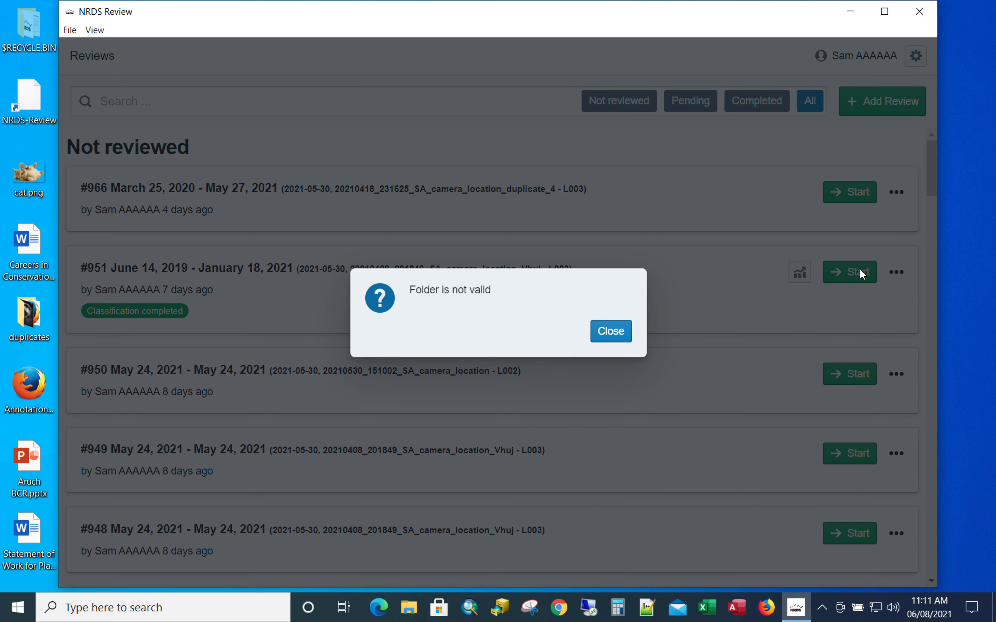
left_click(614, 332)
scroll(669, 430, "down", 5)
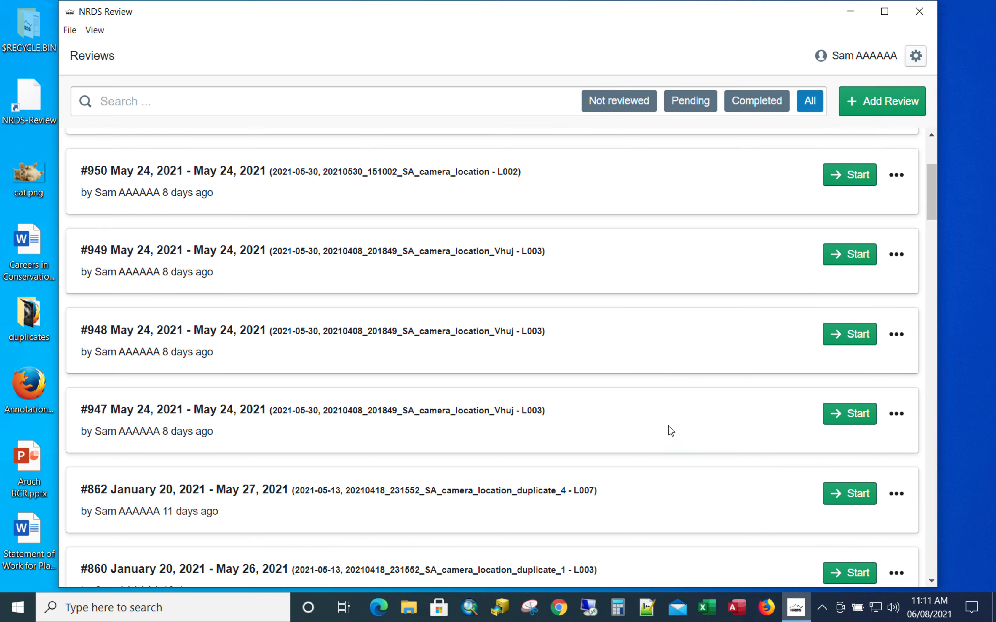
scroll(672, 430, "up", 5)
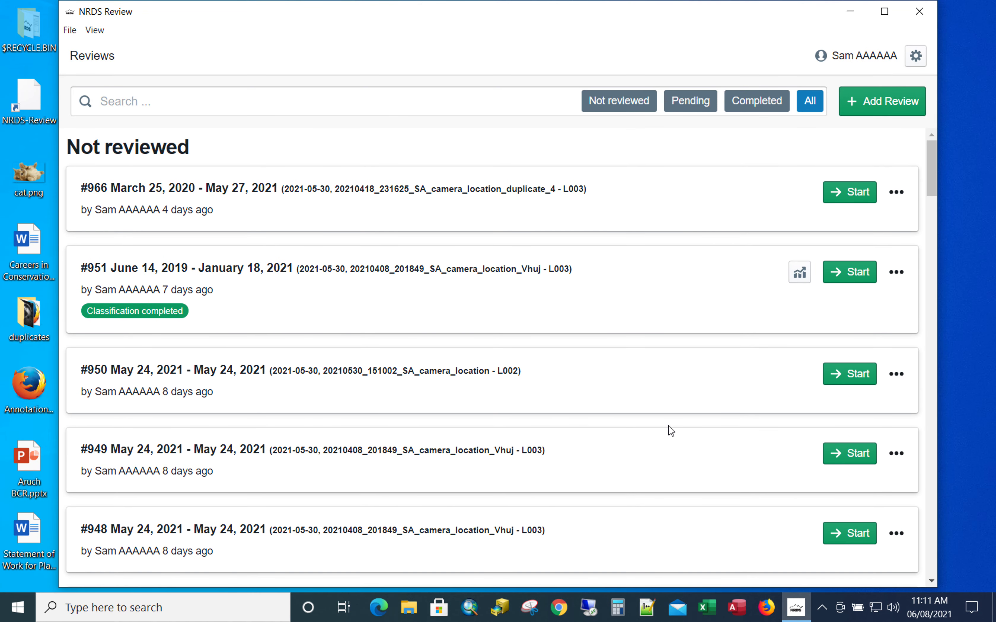